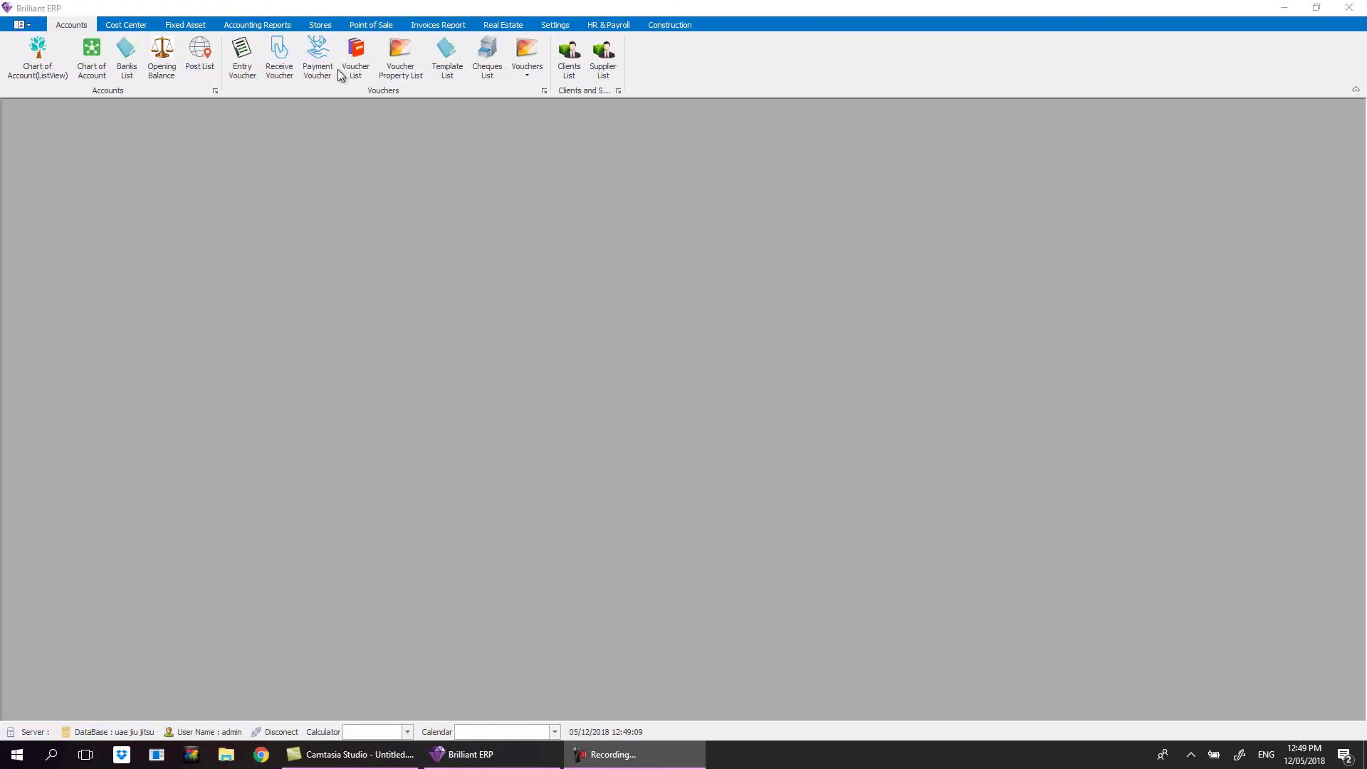
- Show the Purchase Order and Sale Order choices under the Stores Orders menu
left_click(320, 26)
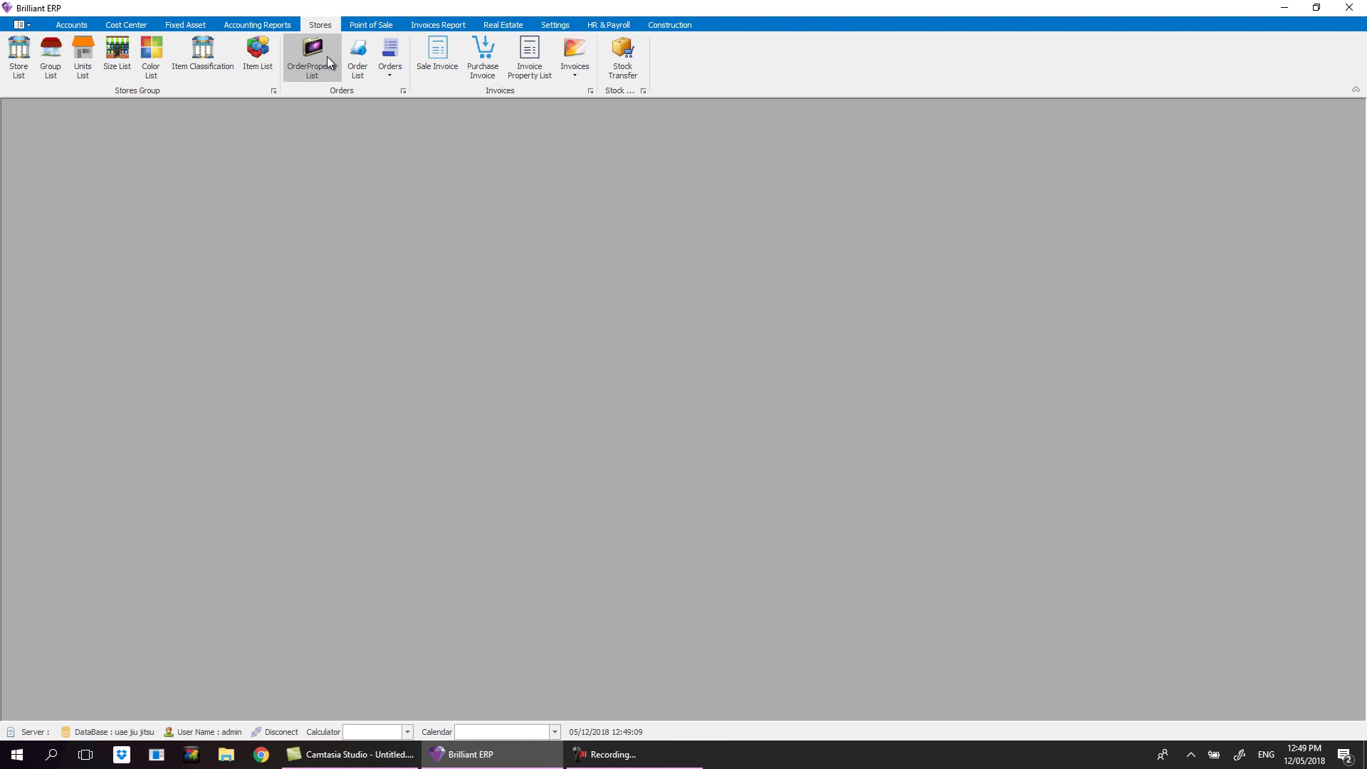
left_click(391, 77)
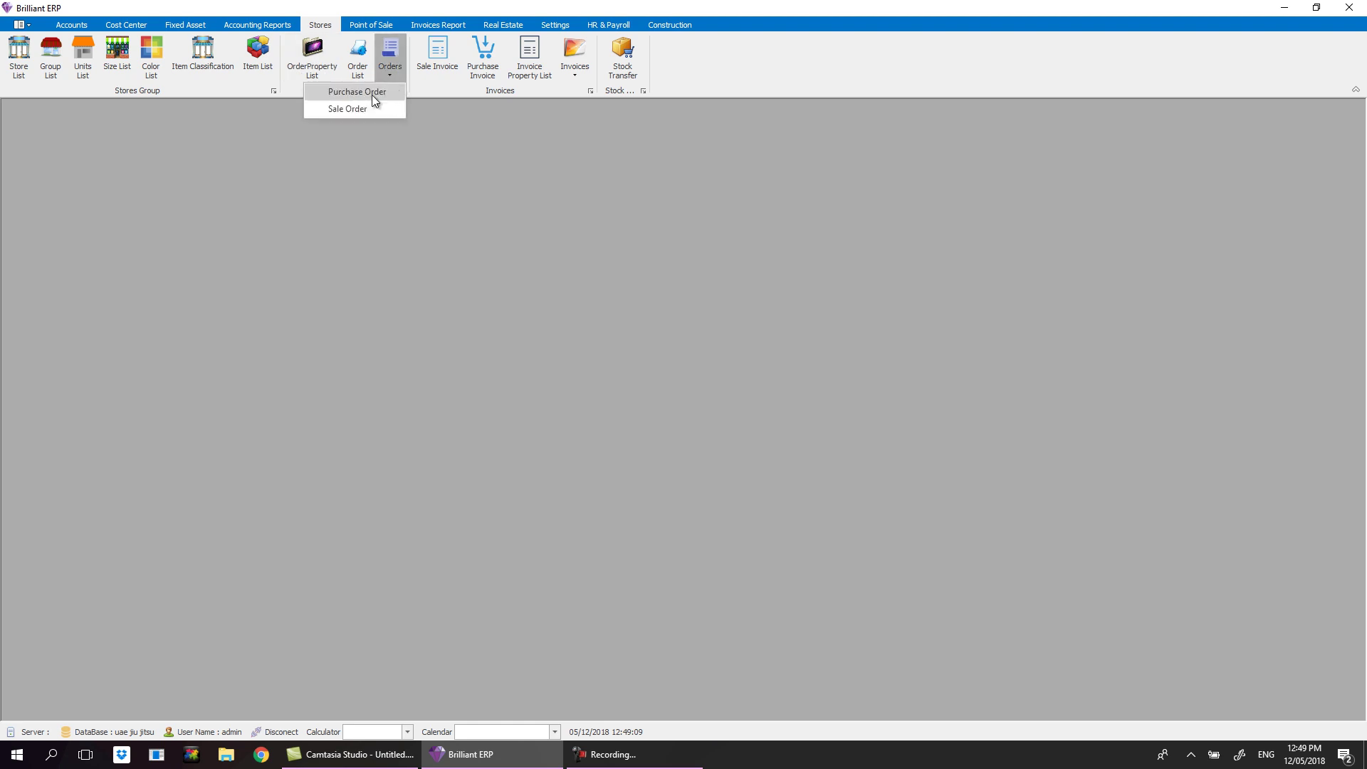
- Create a new purchase order and open the supplier lookup for its Client field
left_click(335, 91)
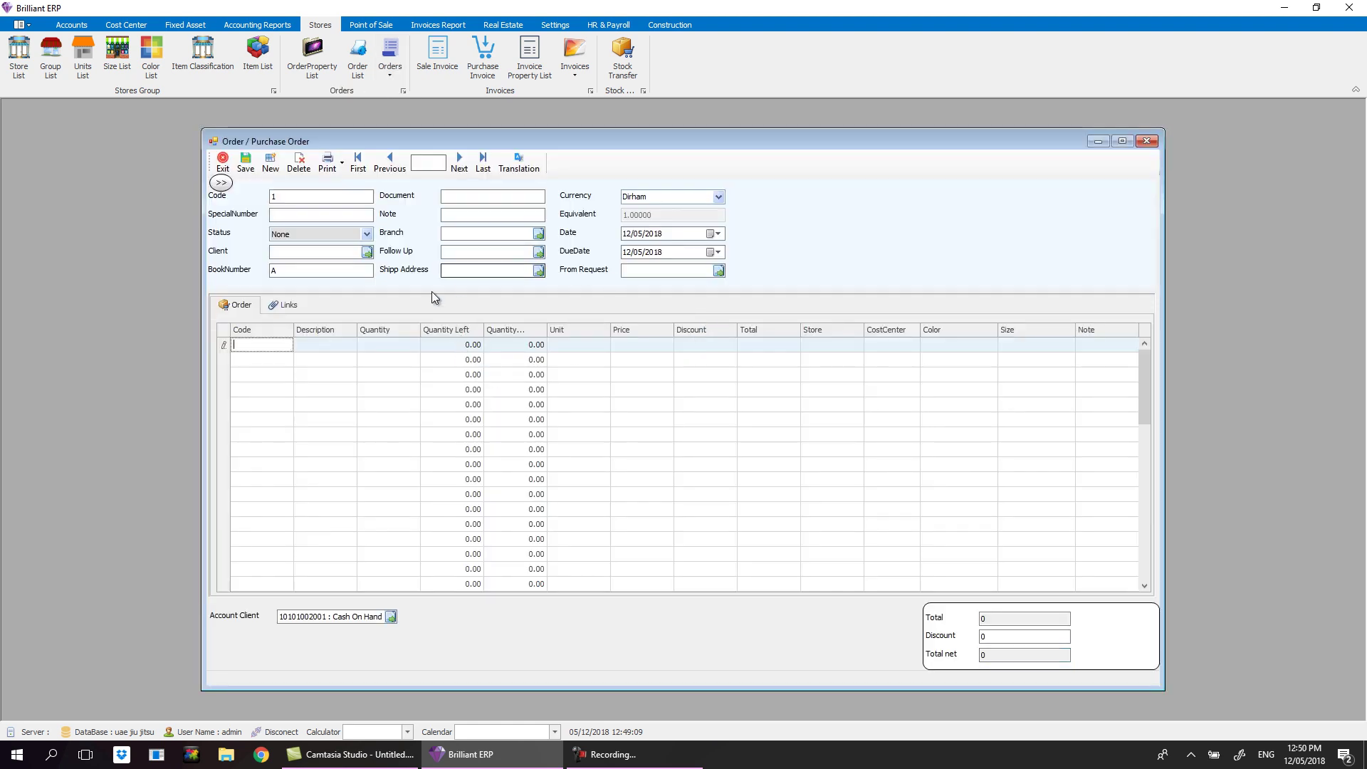
left_click(364, 254)
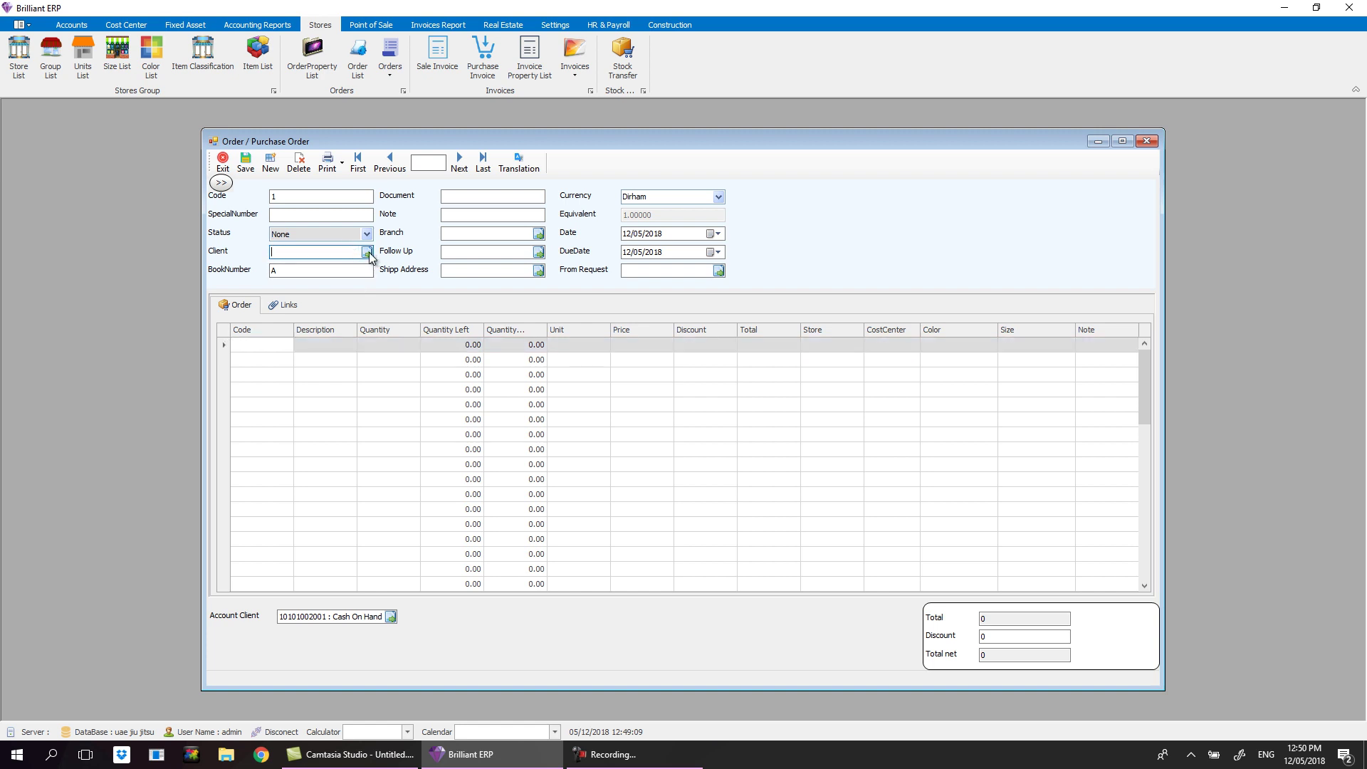
left_click(367, 252)
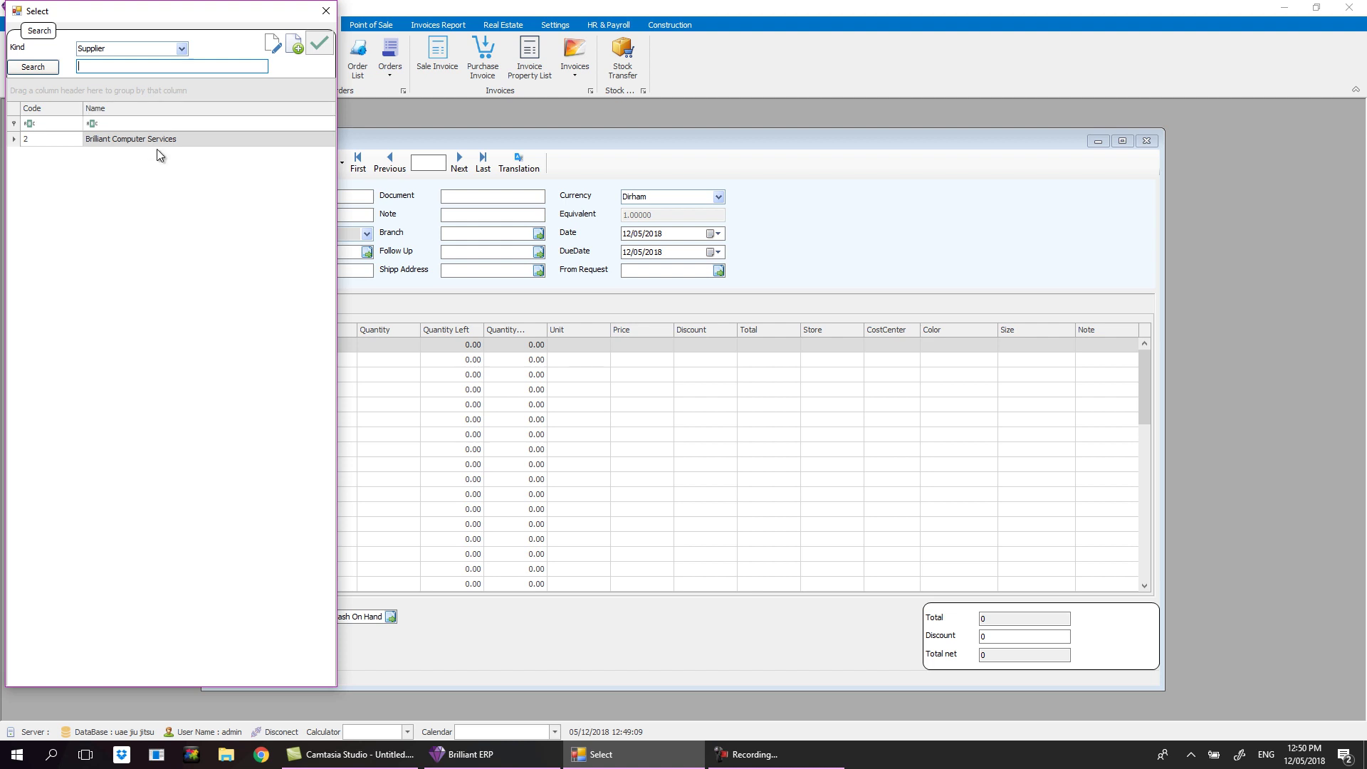
left_click(297, 51)
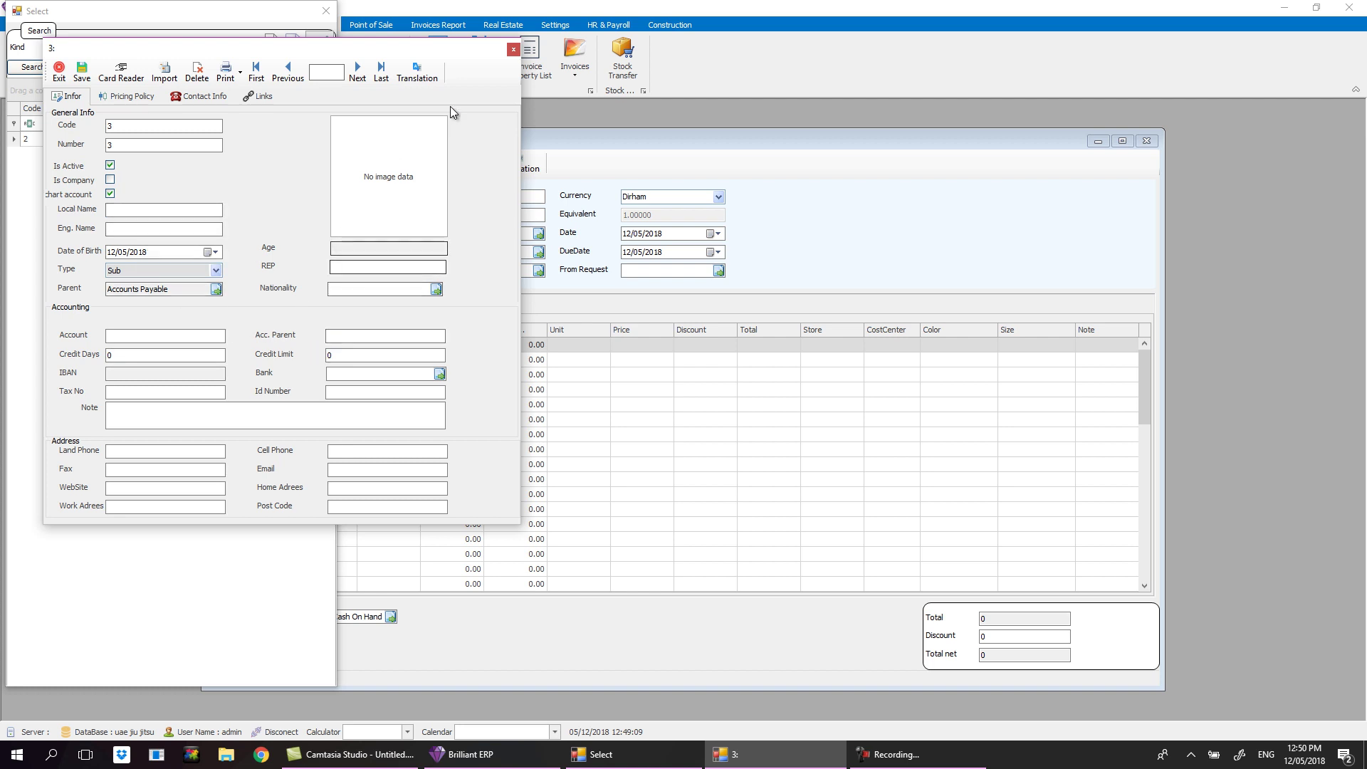
left_click(514, 50)
left_click(294, 45)
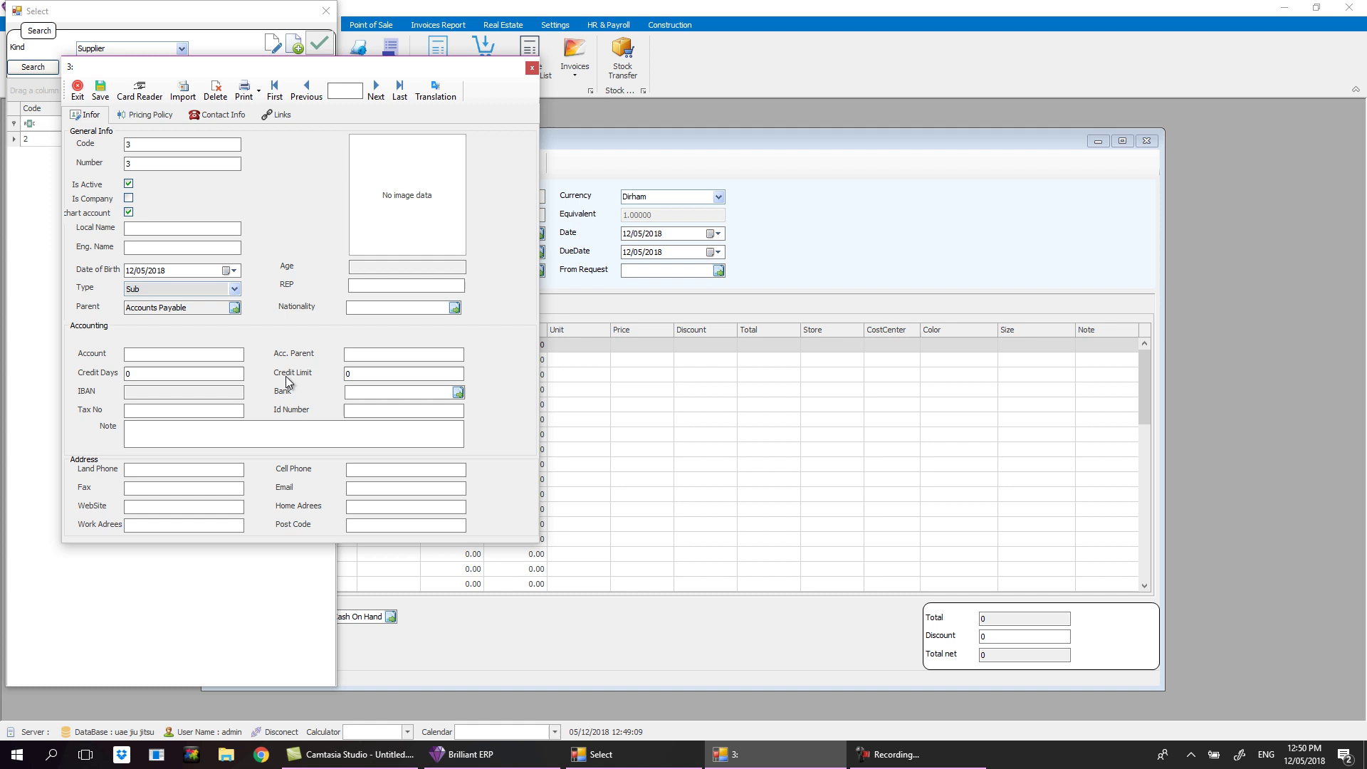
left_click(149, 229)
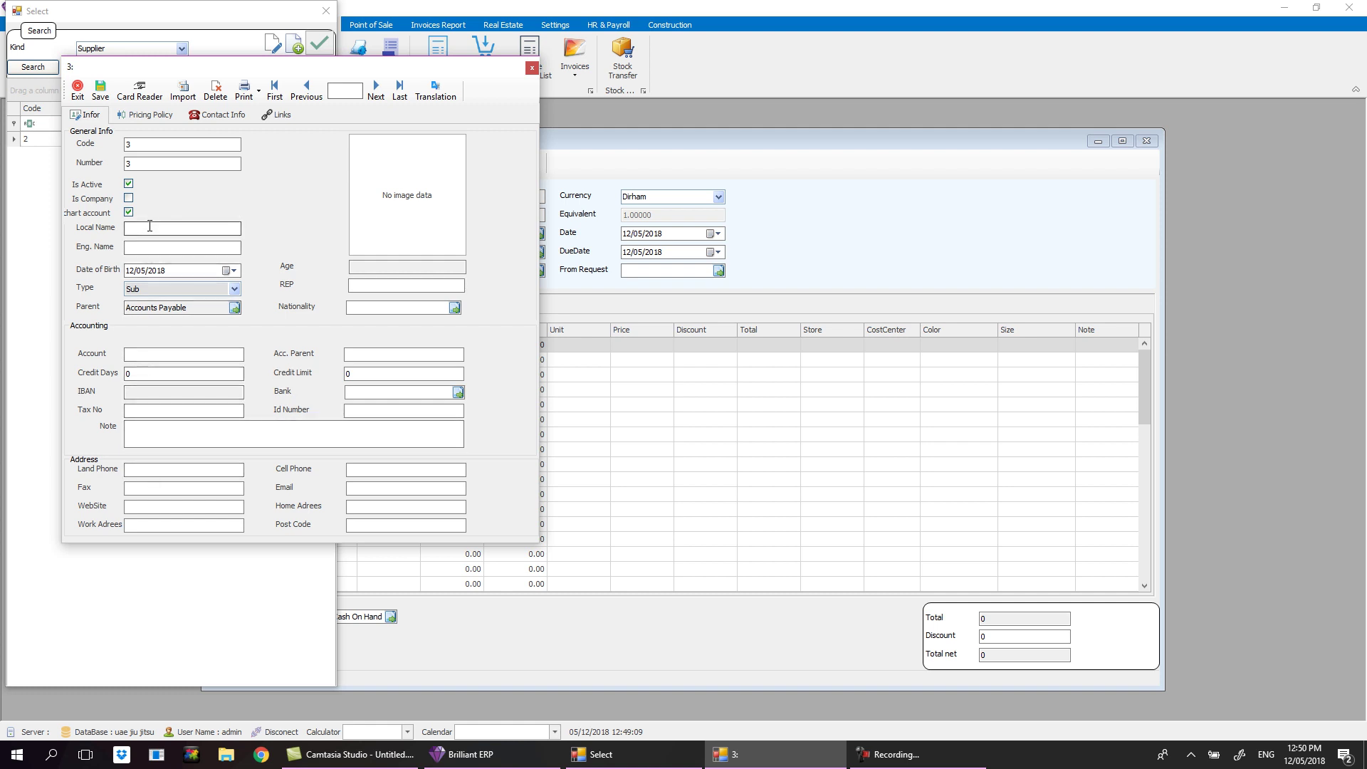
left_click(151, 246)
left_click(151, 248)
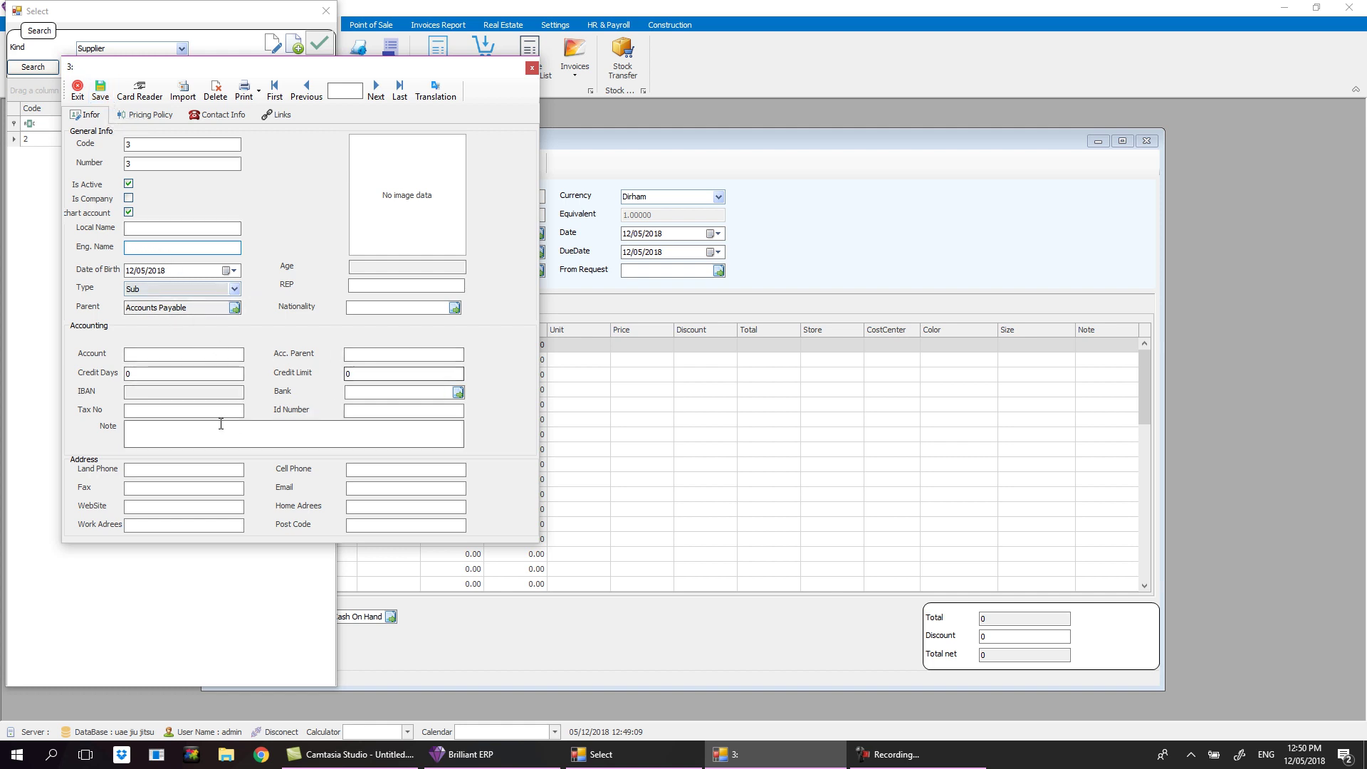
left_click(181, 411)
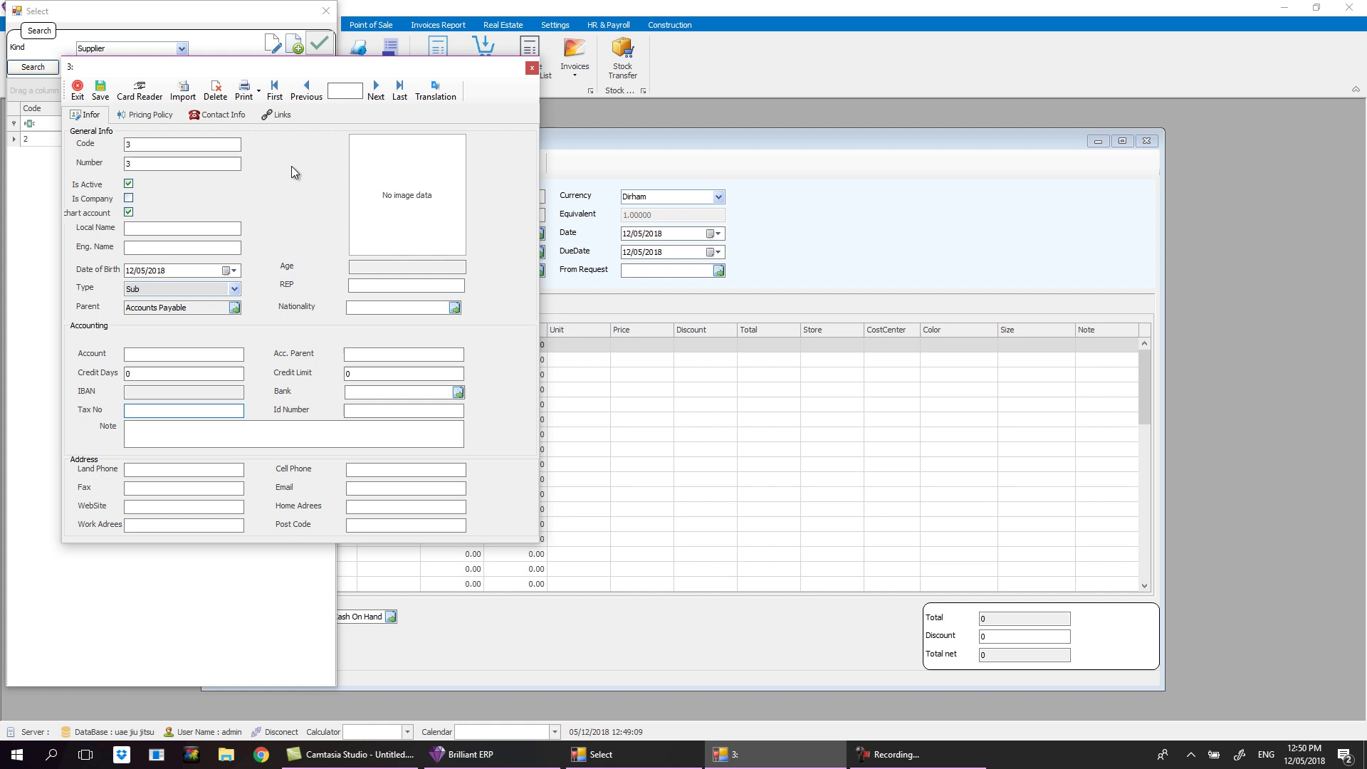
left_click(99, 93)
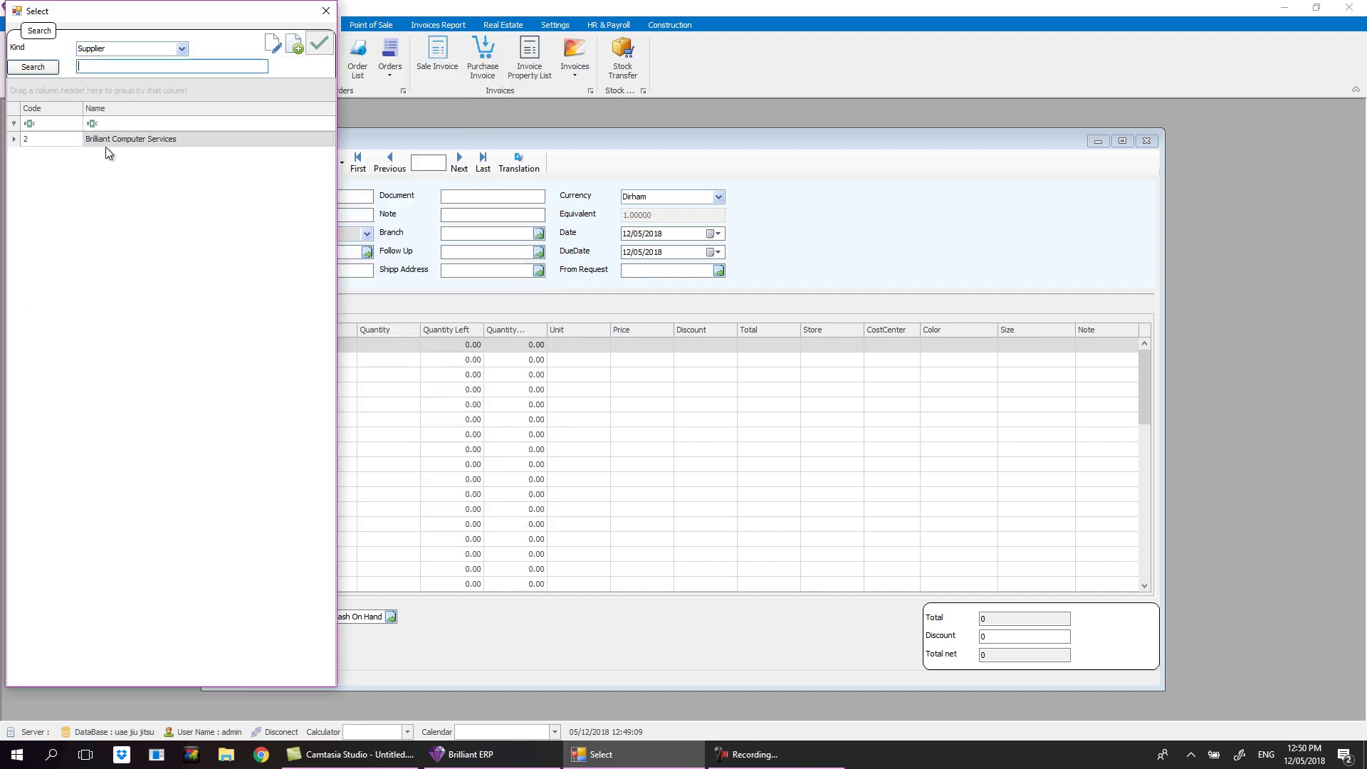
- Choose Brilliant Computer Services as client, then type a trial first-line description and discard it
left_click(319, 45)
left_click(291, 348)
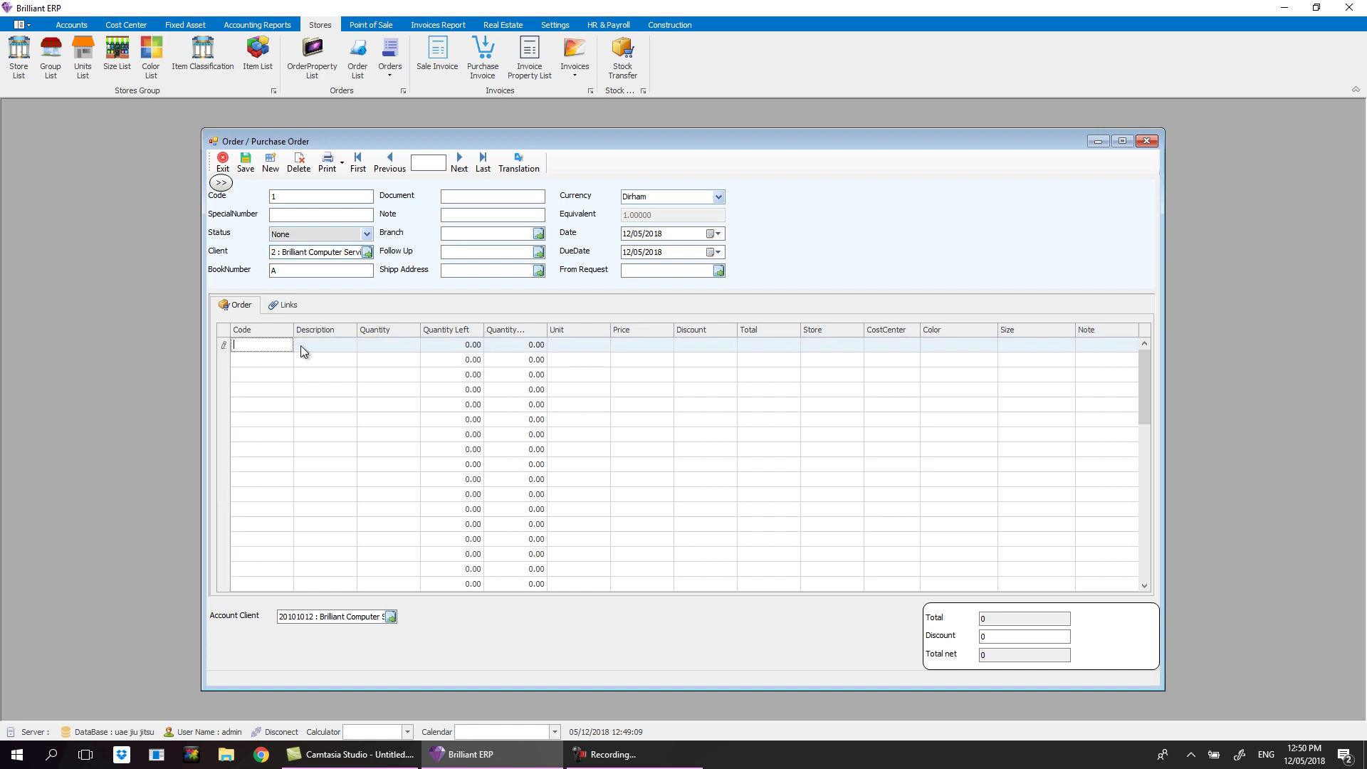
left_click(311, 349)
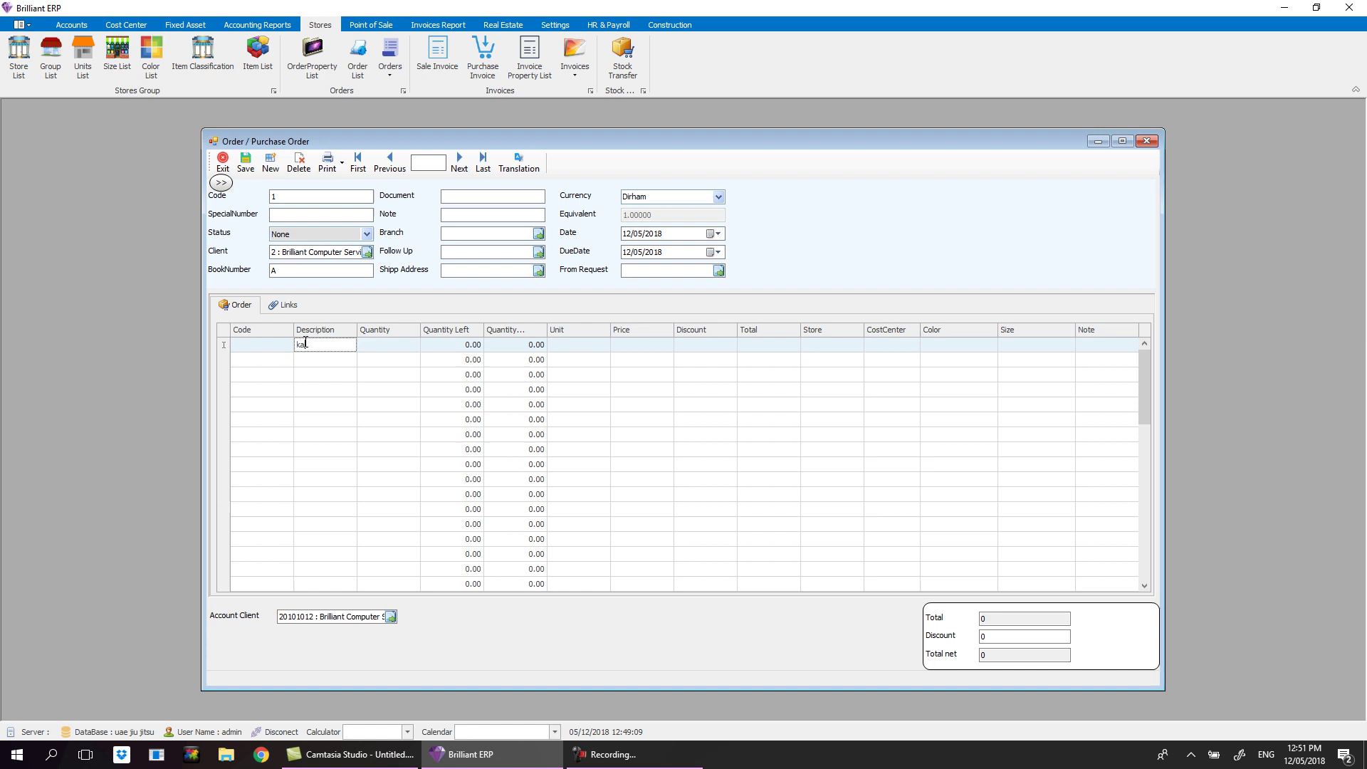
type("dkf laksd flkas df")
key("Escape")
- Open the first line's item lookup, then close it and the purchase order form without choosing
double_click(354, 353)
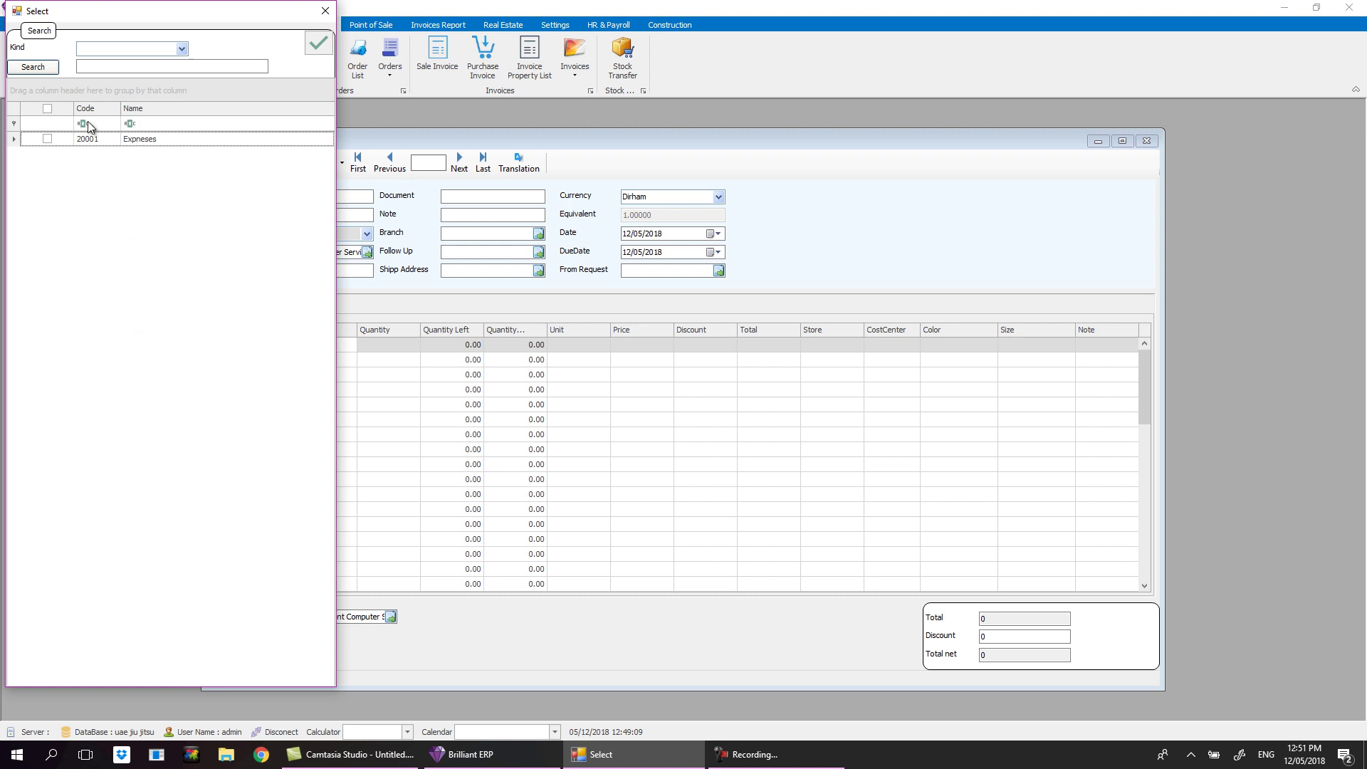
left_click(325, 11)
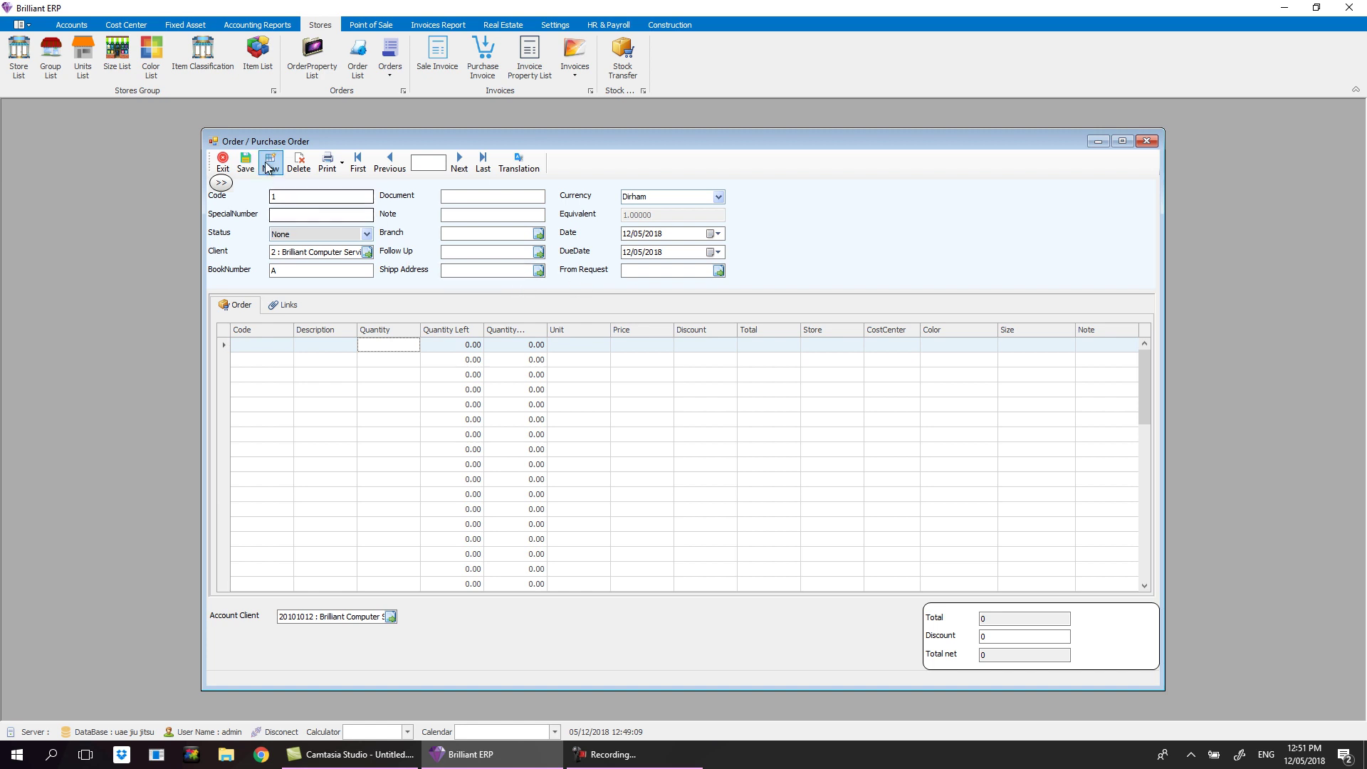
left_click(221, 163)
- Open the Item List, then the item Group List
left_click(262, 67)
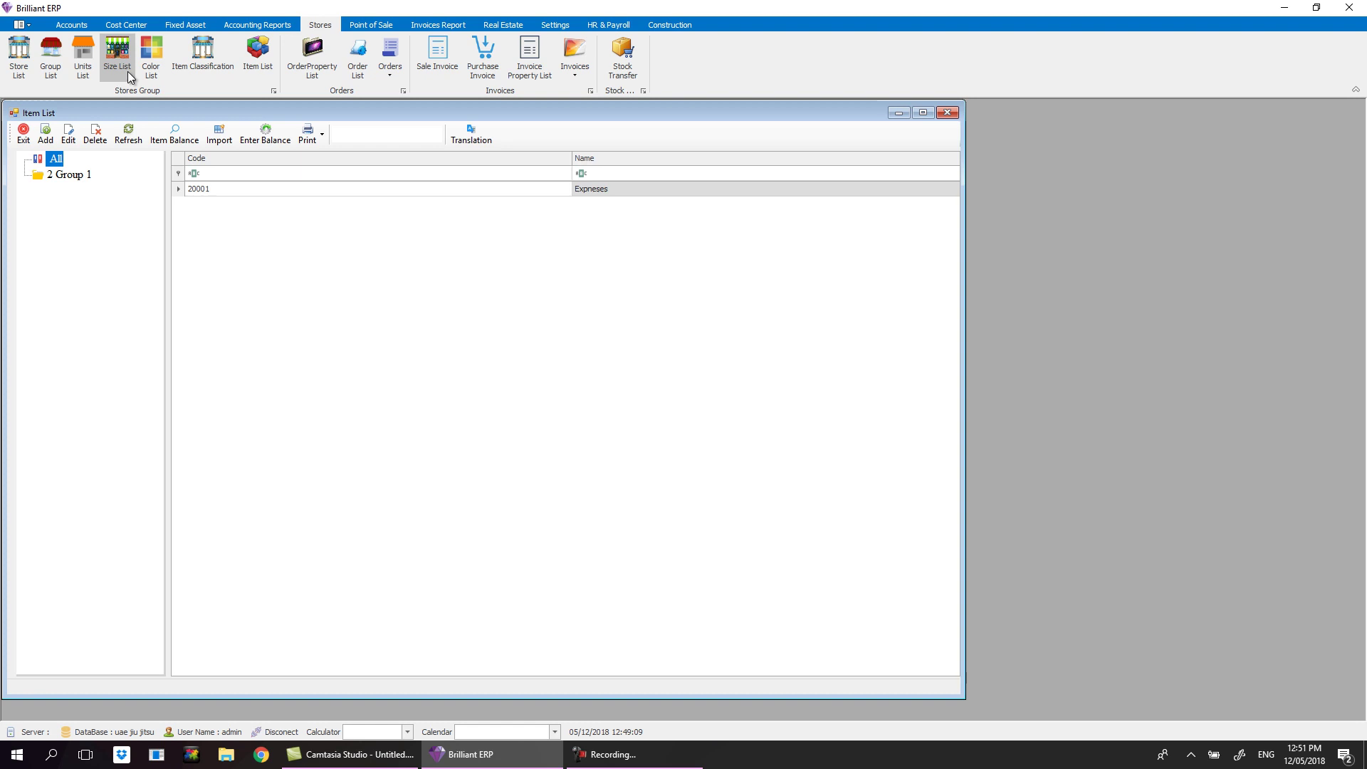
left_click(48, 75)
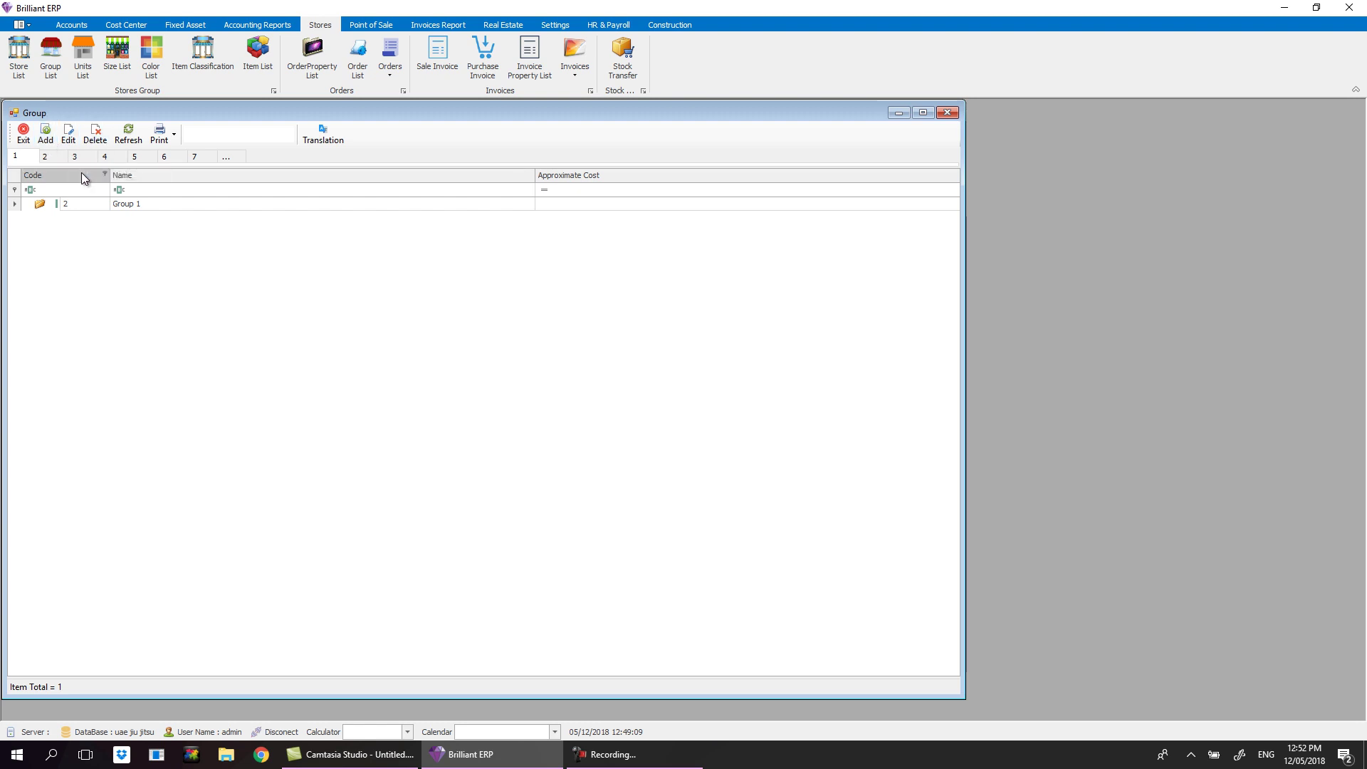
- Add and save a new item group named 'Builiding Materials' (code 4)
left_click(139, 205)
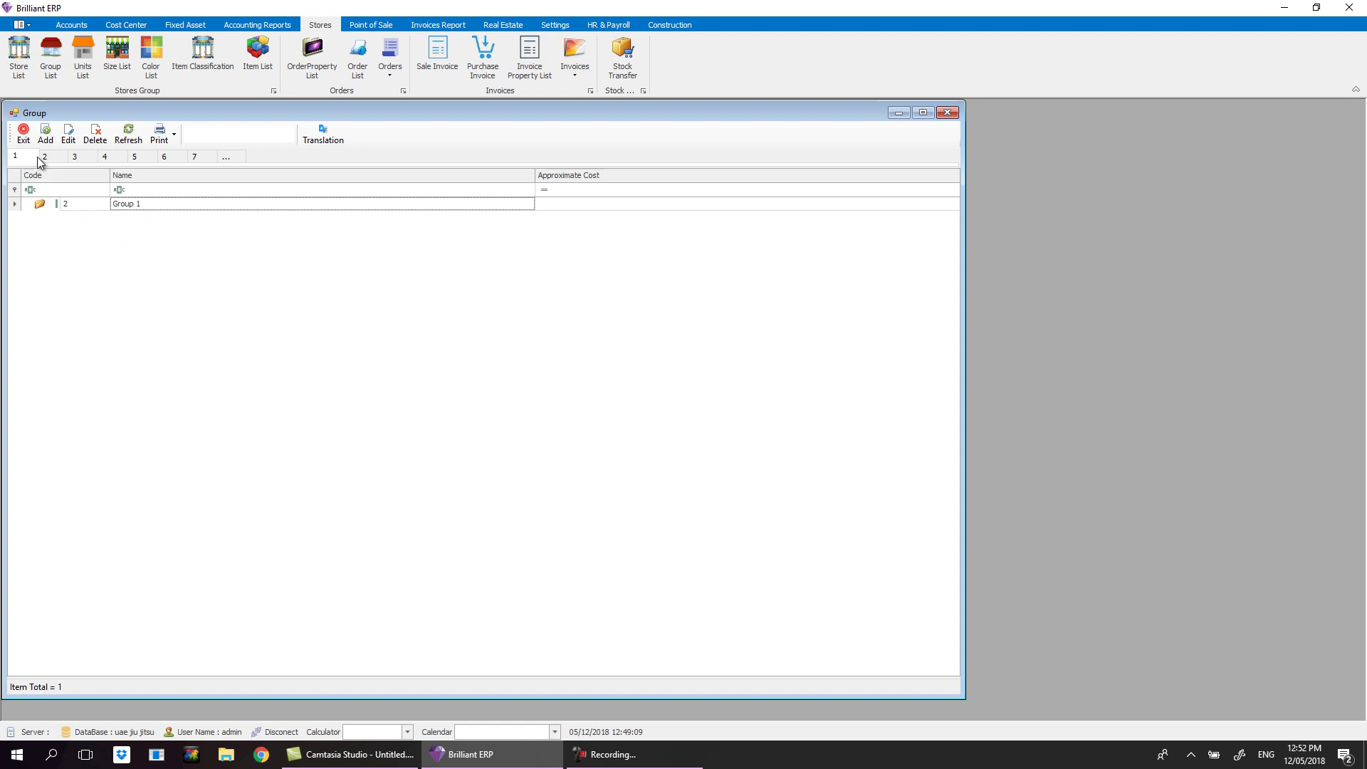
left_click(47, 136)
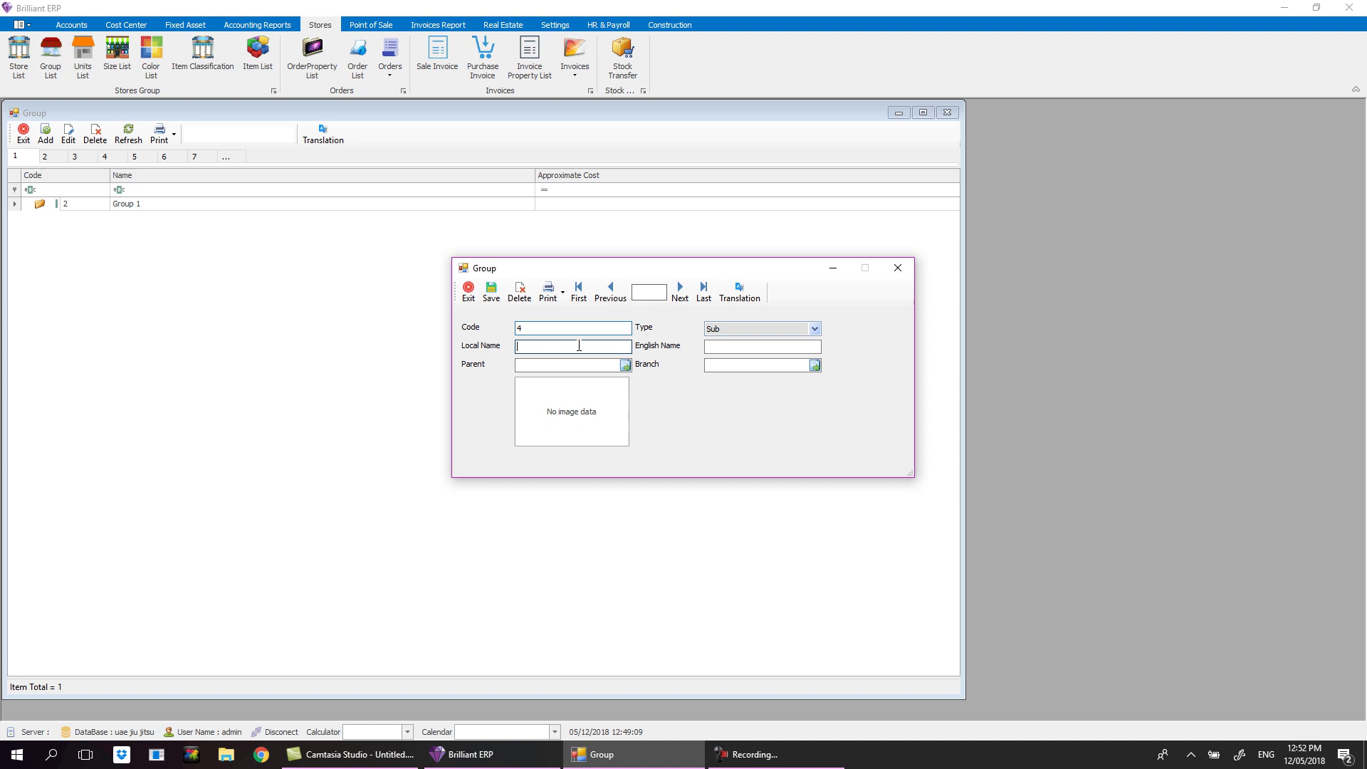
type("Builiding Materials")
key("Tab")
left_click(492, 292)
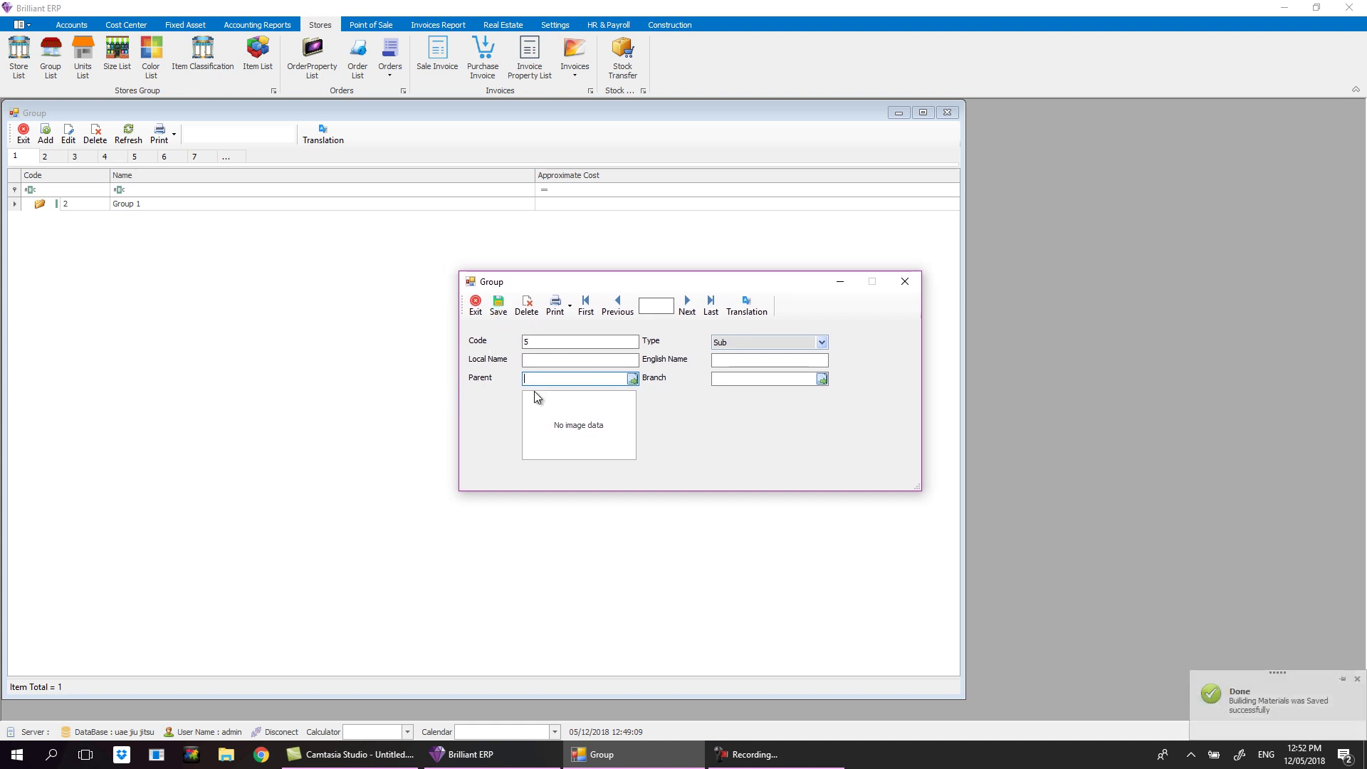
left_click(905, 281)
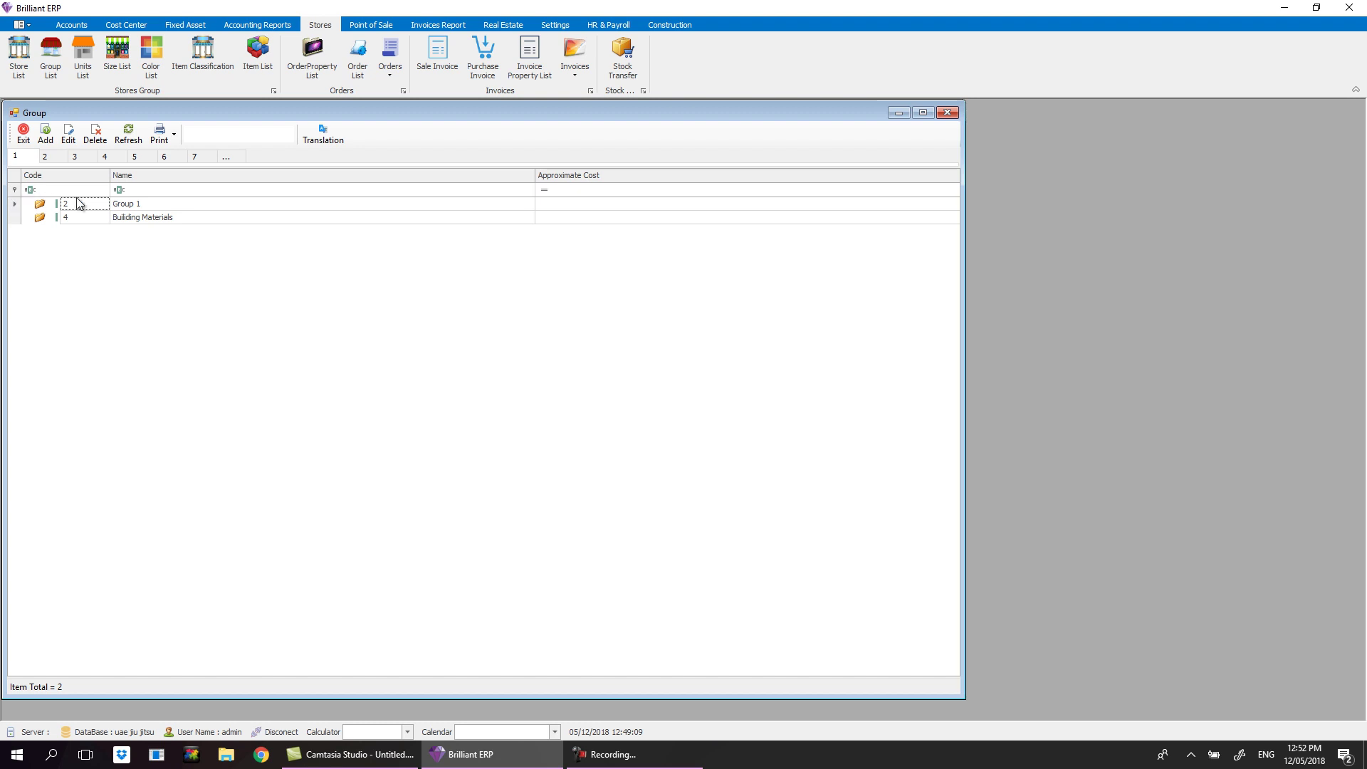
- Close the open lists and show the Builiding Materials items in the Item List
left_click(948, 112)
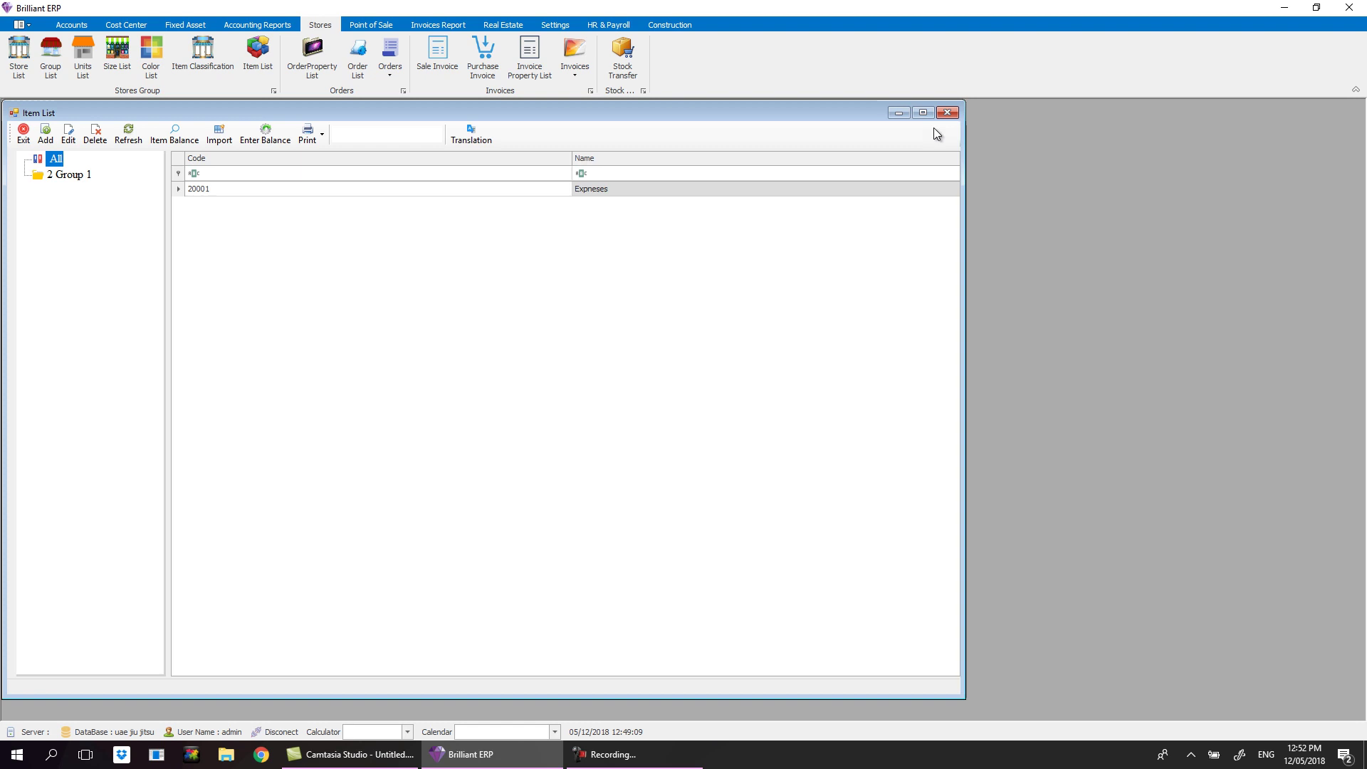
left_click(944, 113)
left_click(254, 71)
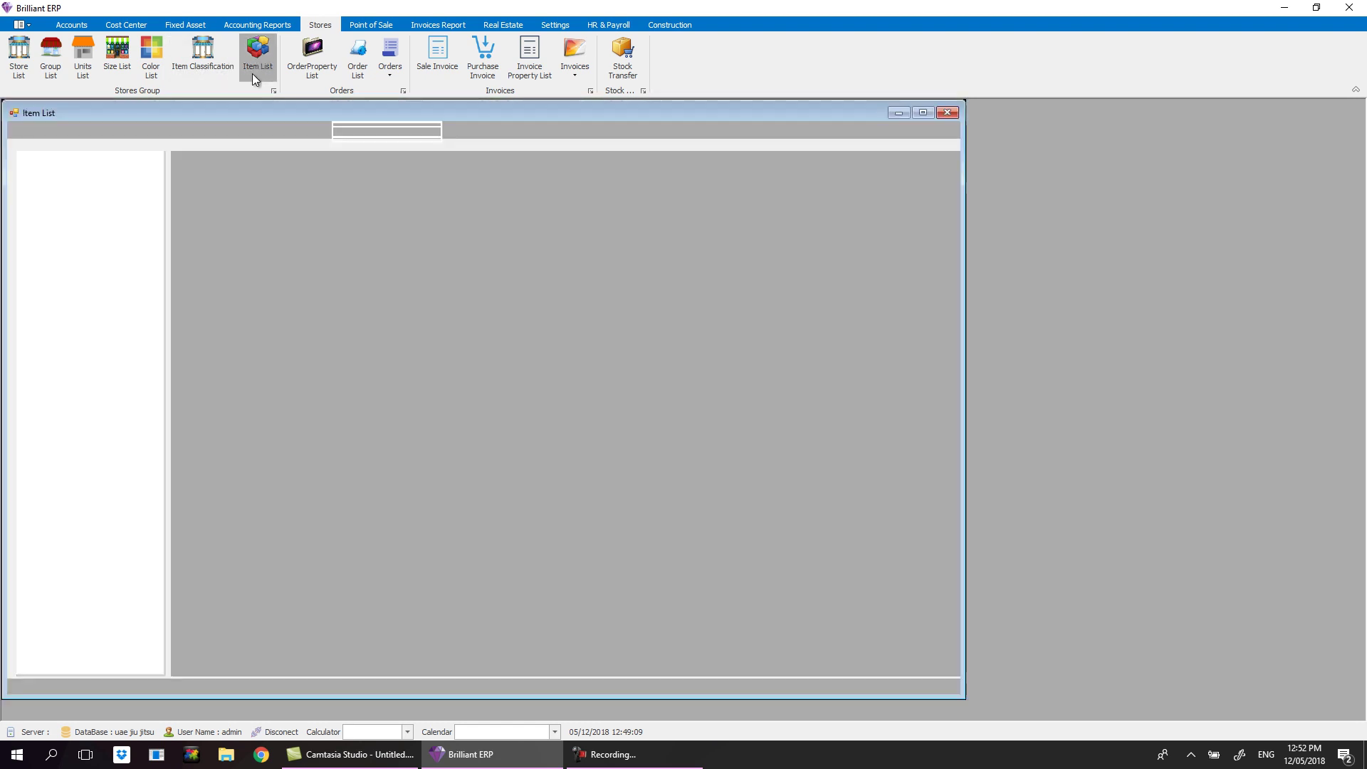
left_click(106, 190)
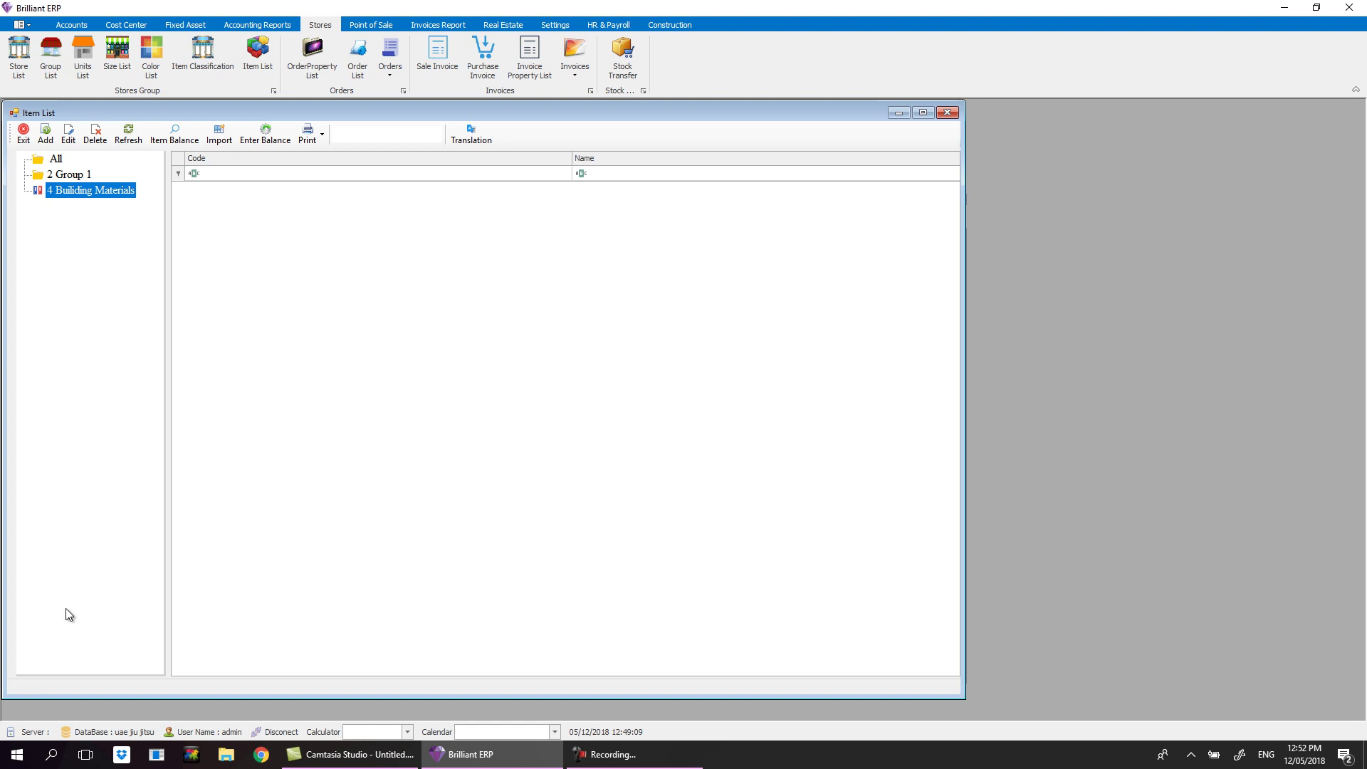
- Add and save item 'Steel 5 MM' (code 40001) in that group, then close the Item List
left_click(45, 134)
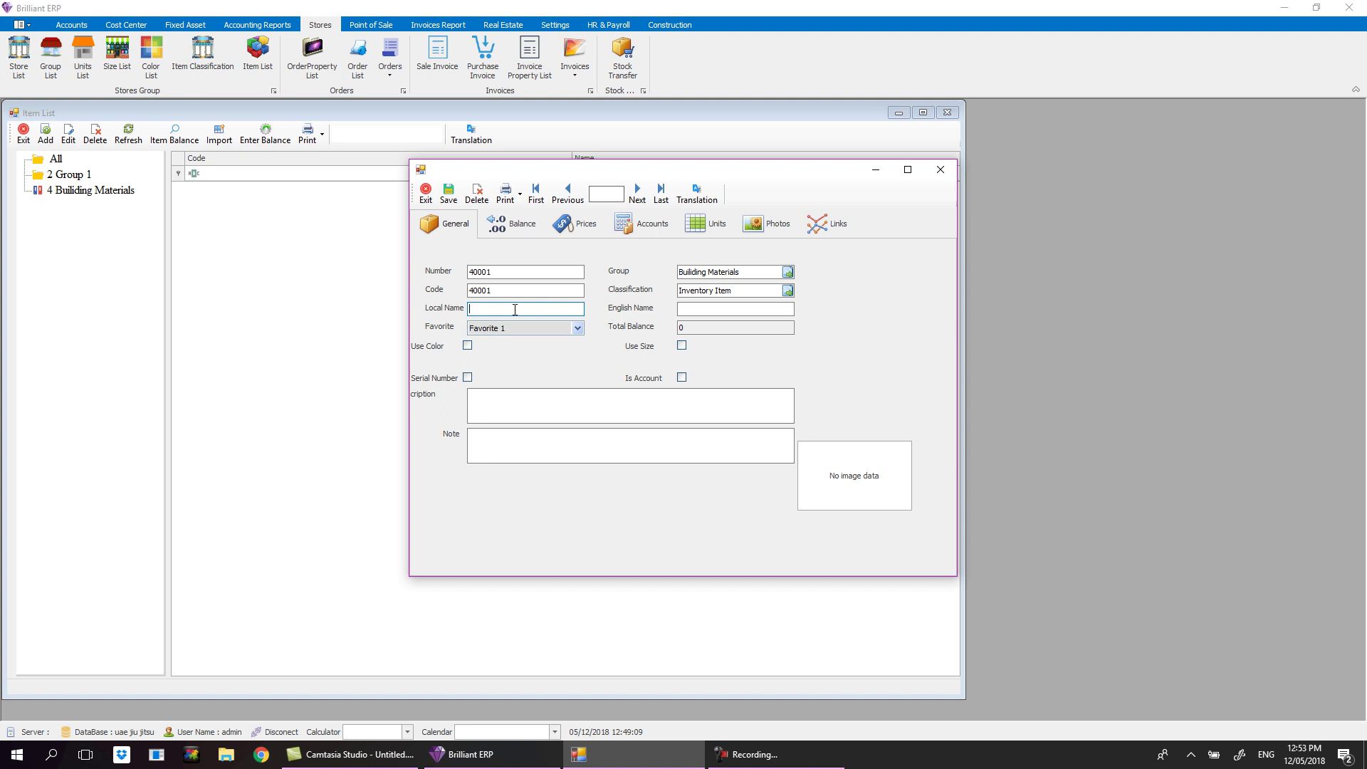
type("Steel 5 MM")
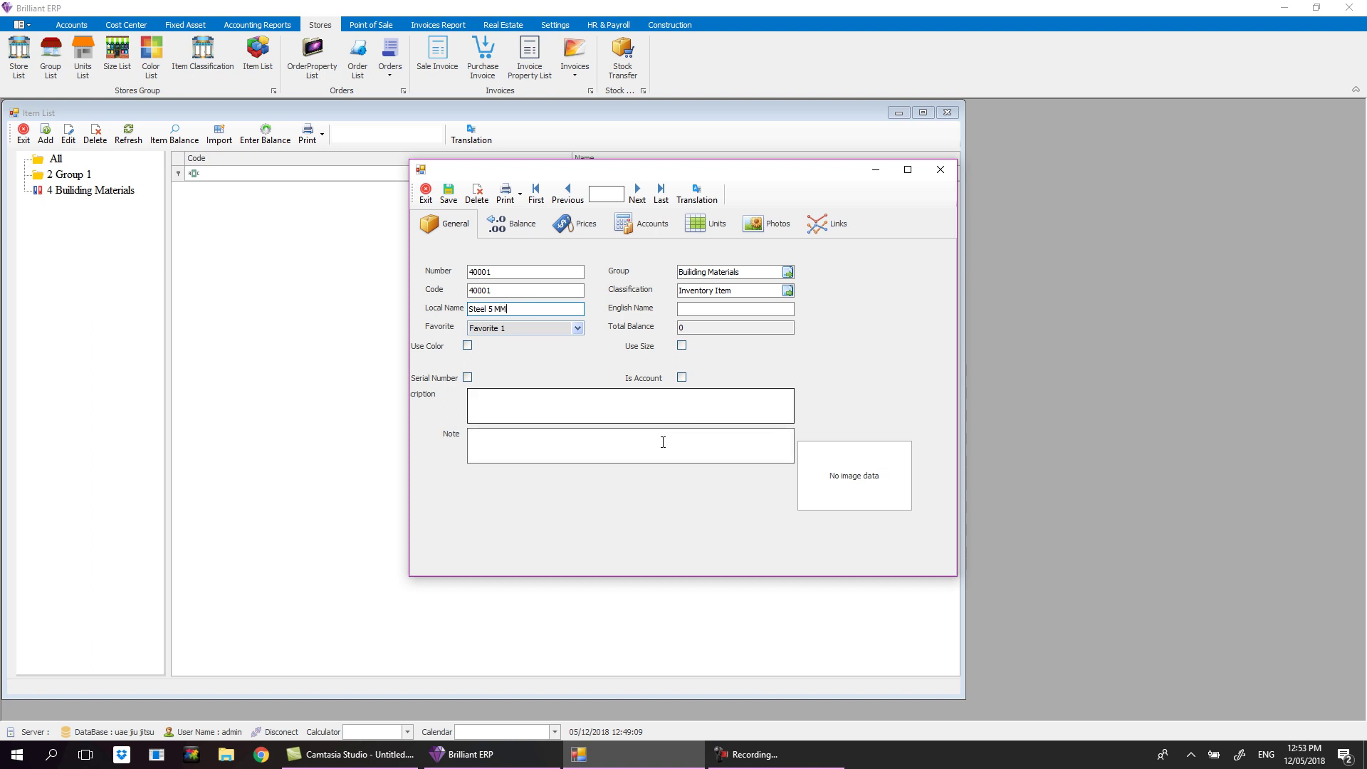
left_click(566, 419)
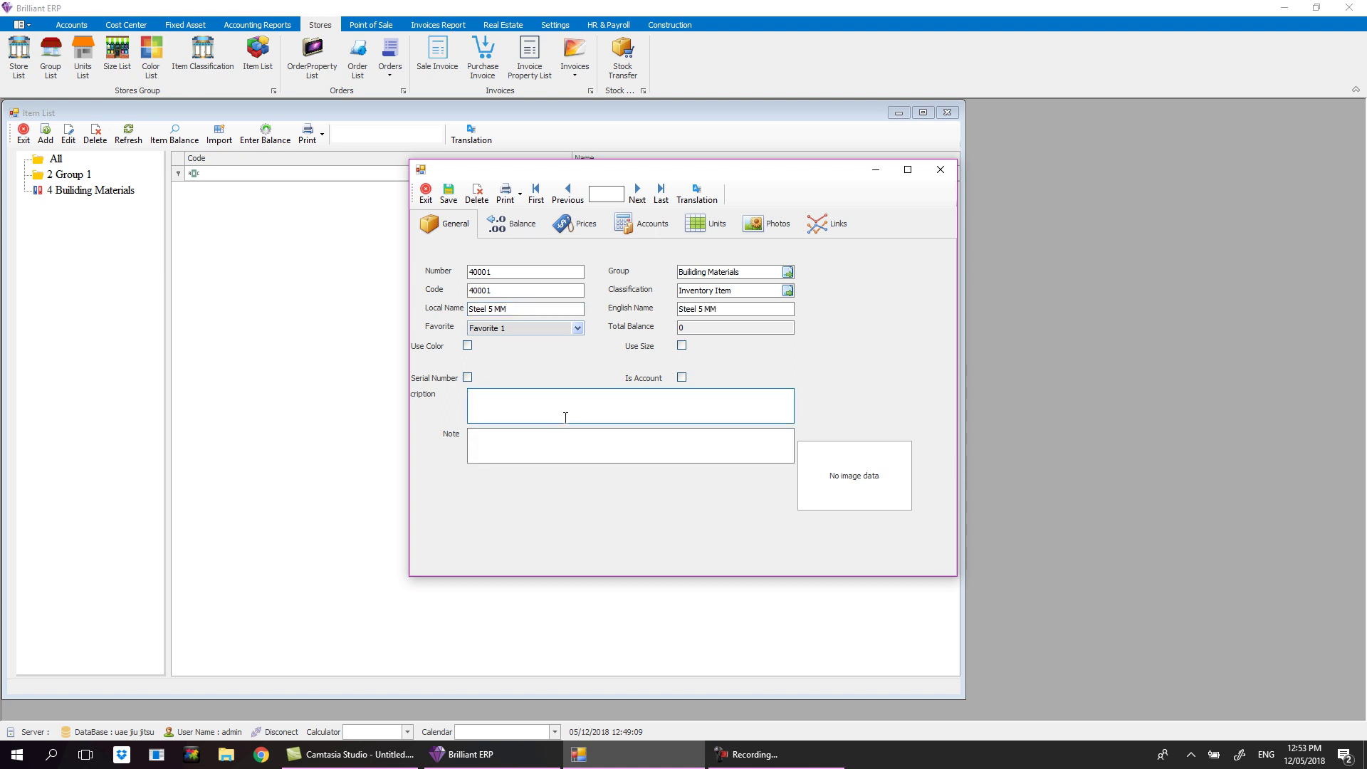
left_click(449, 193)
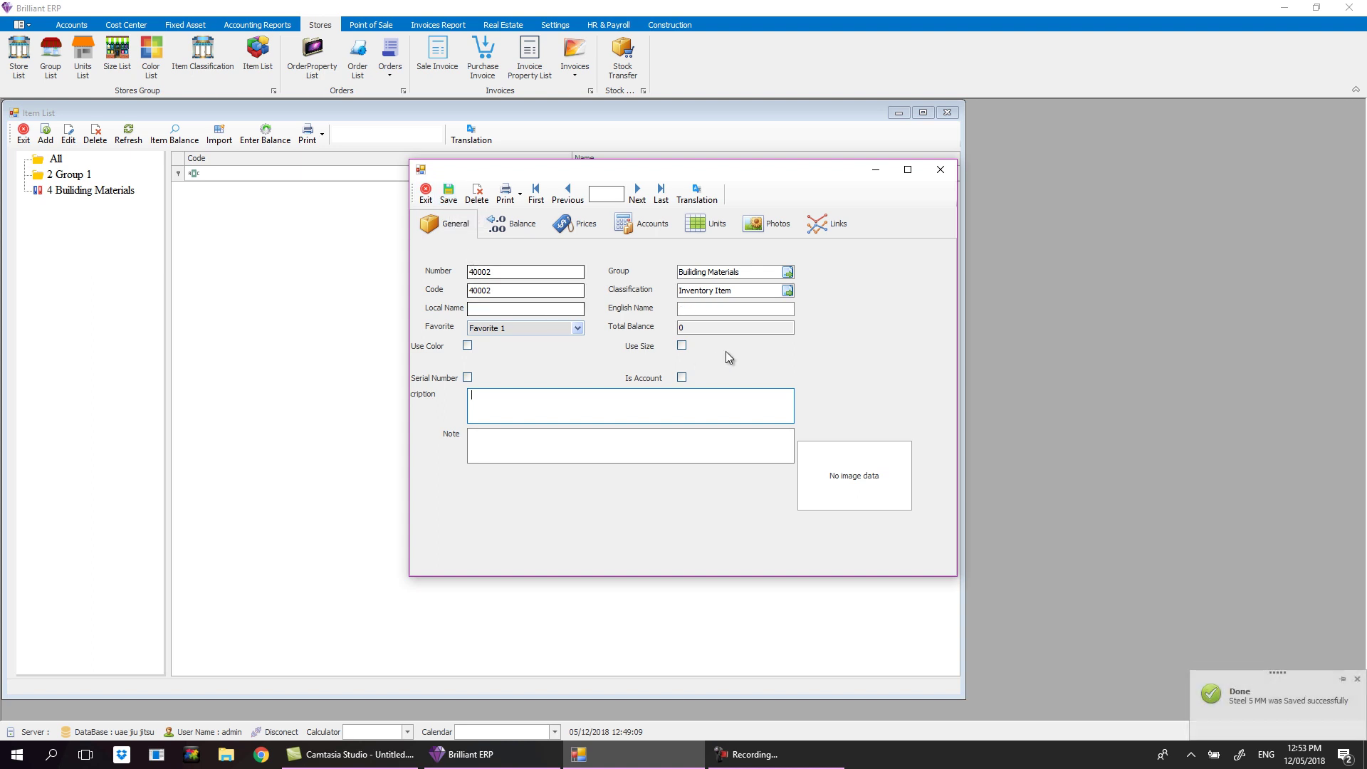
left_click(941, 170)
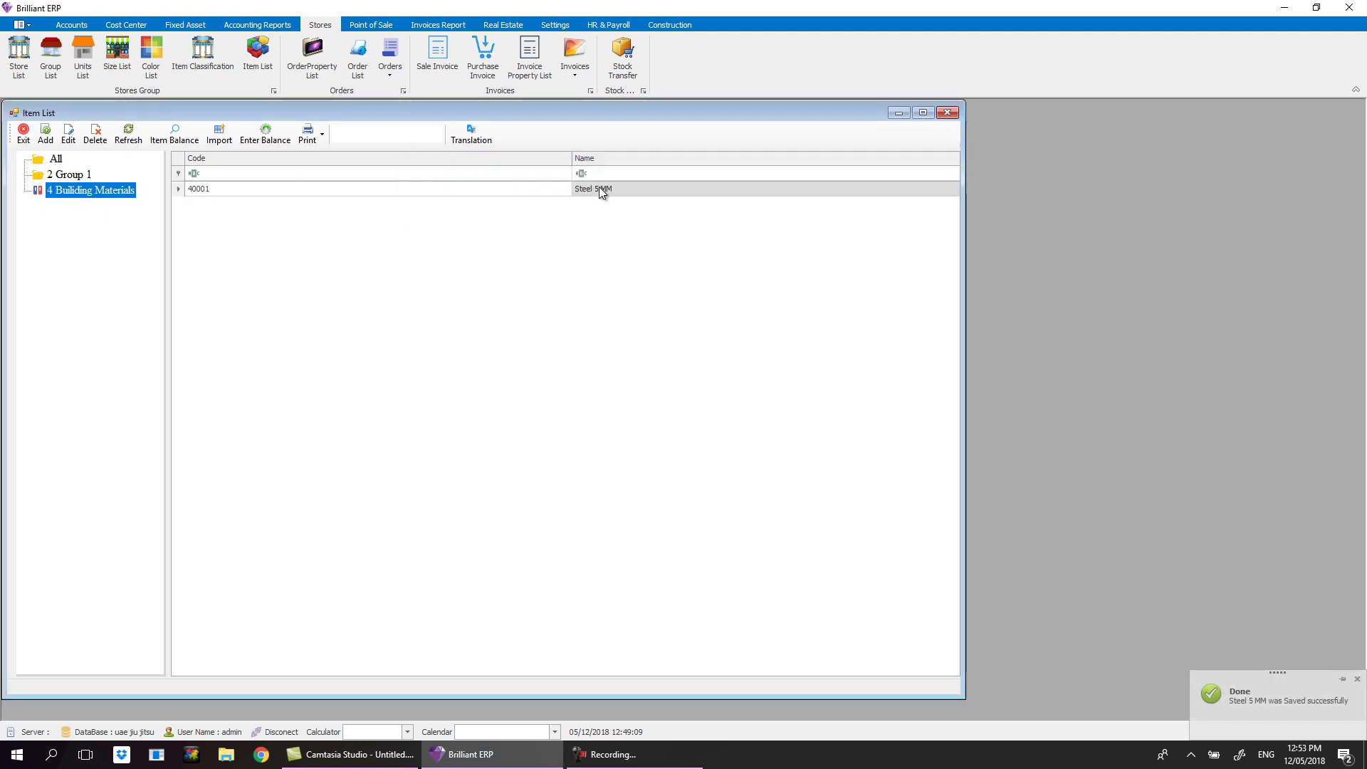
left_click(948, 113)
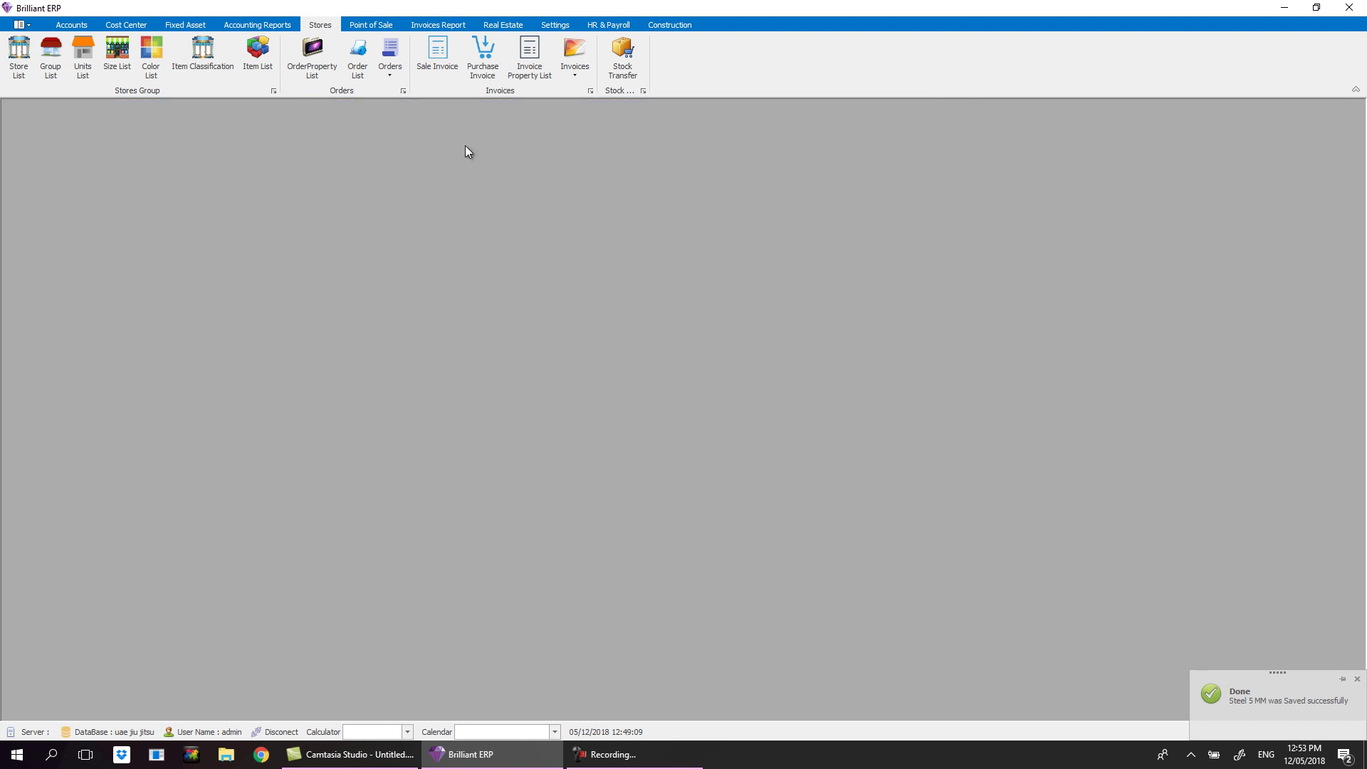
left_click(385, 74)
- Open a new purchase order and choose Brilliant Computer Services as its client
left_click(370, 91)
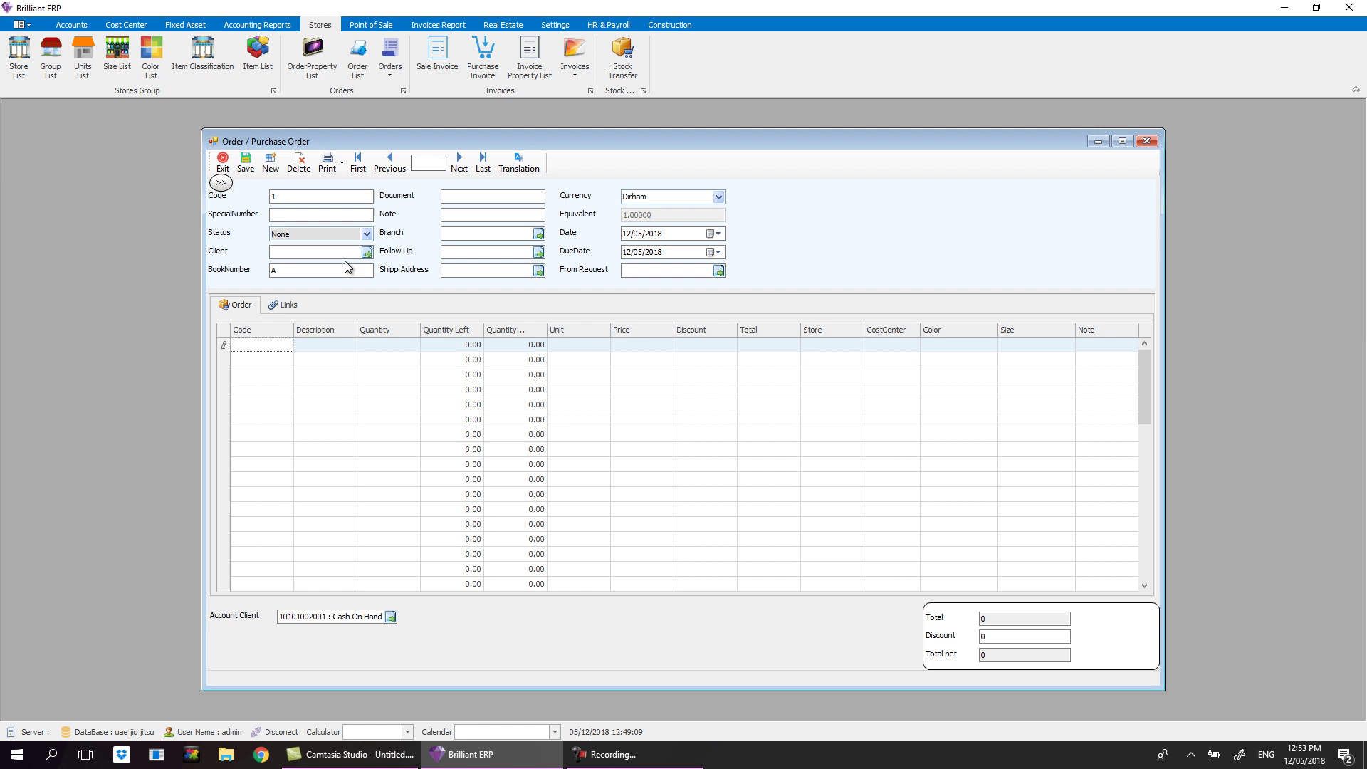
left_click(366, 252)
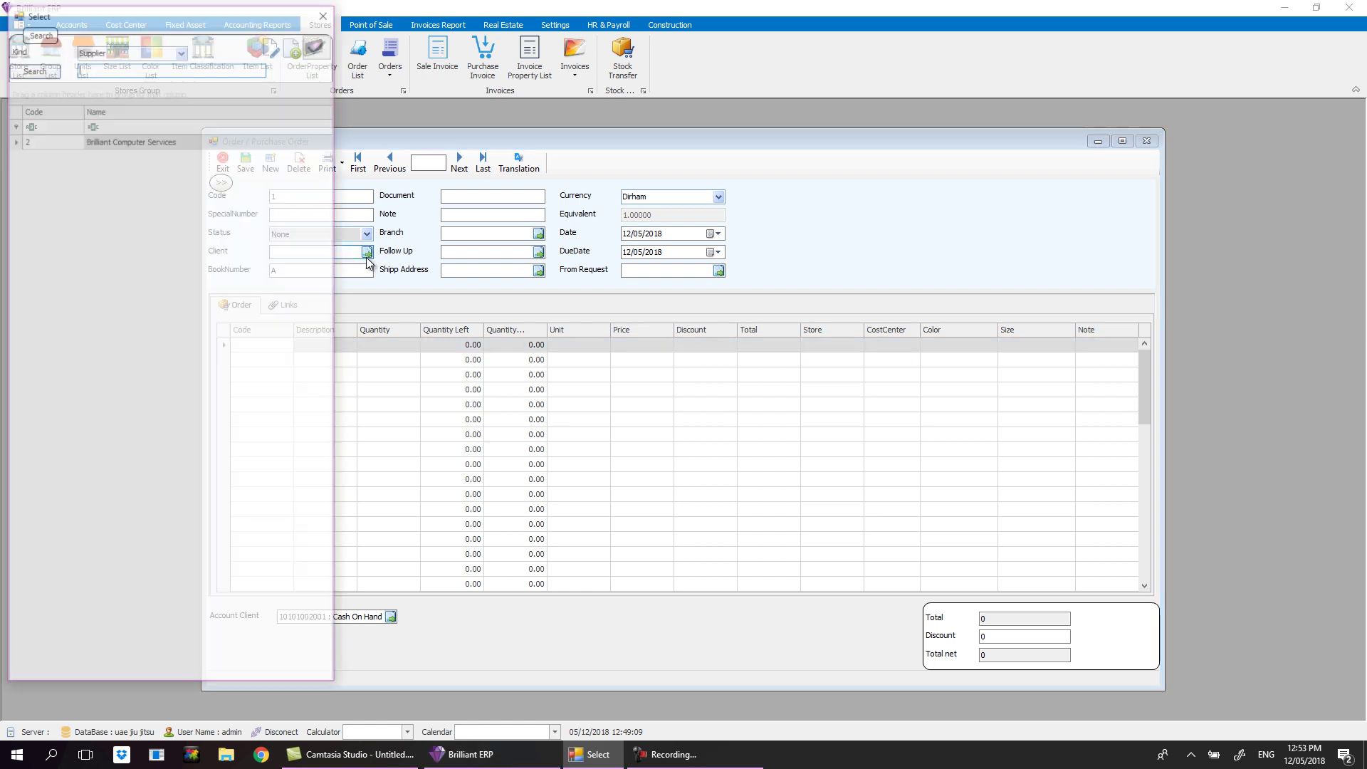
double_click(135, 139)
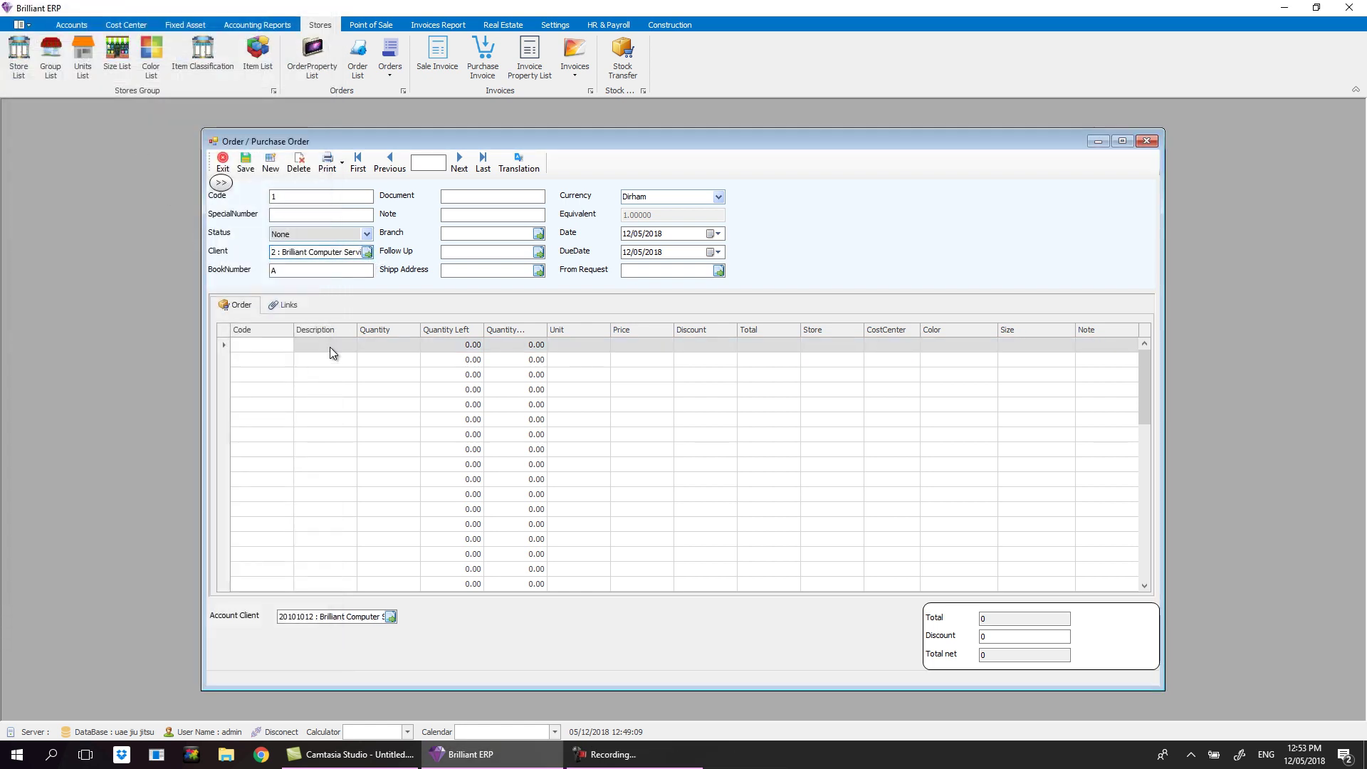
double_click(353, 364)
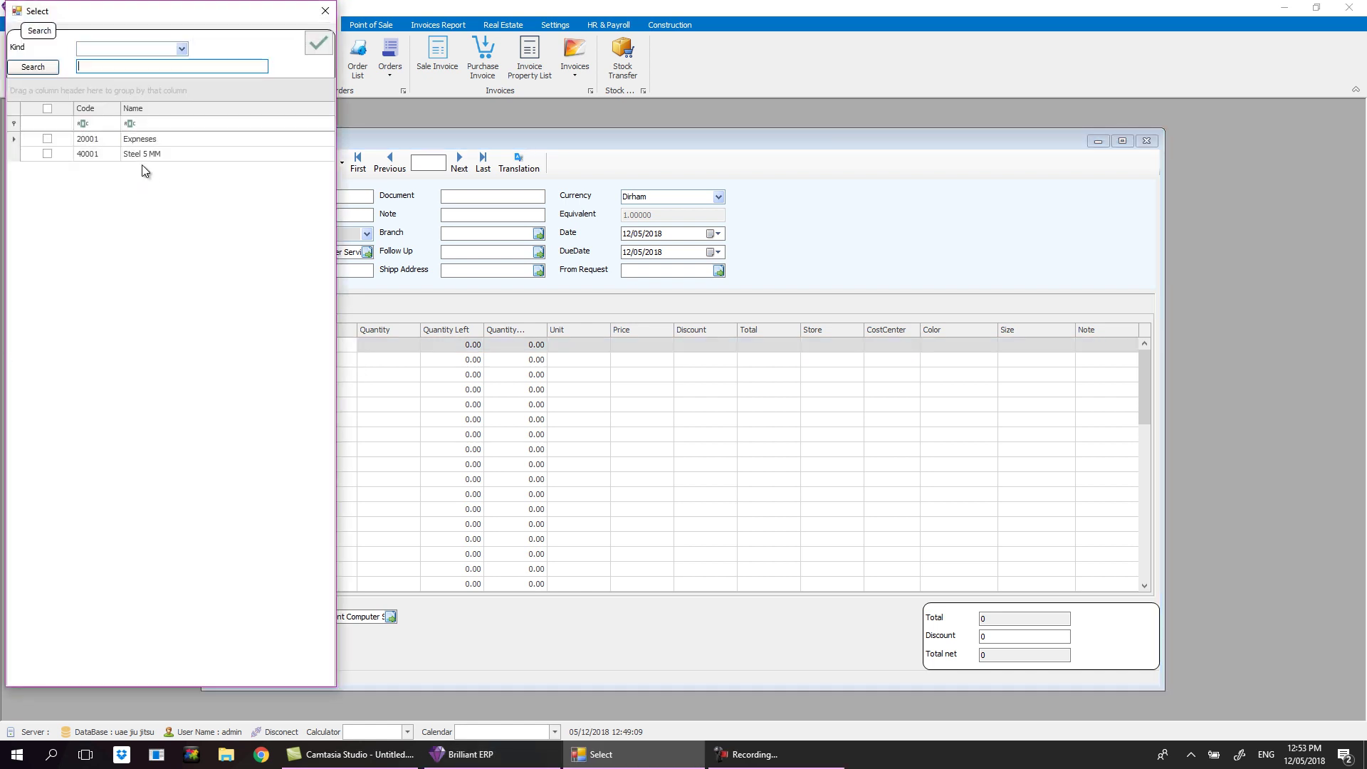
- Enter a first order line of Steel 5 MM, quantity 20 at price 100, totalling 2,000
left_click(325, 11)
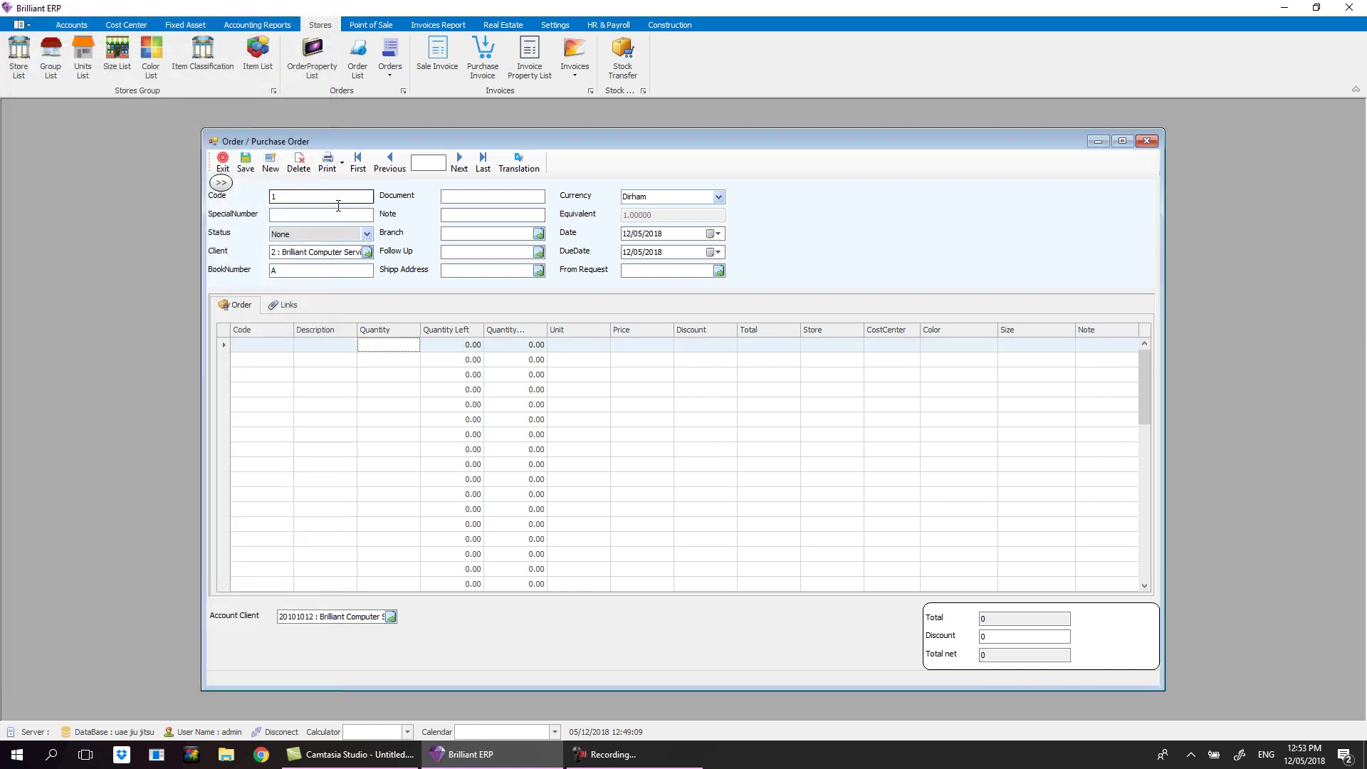
left_click(310, 270)
left_click(336, 349)
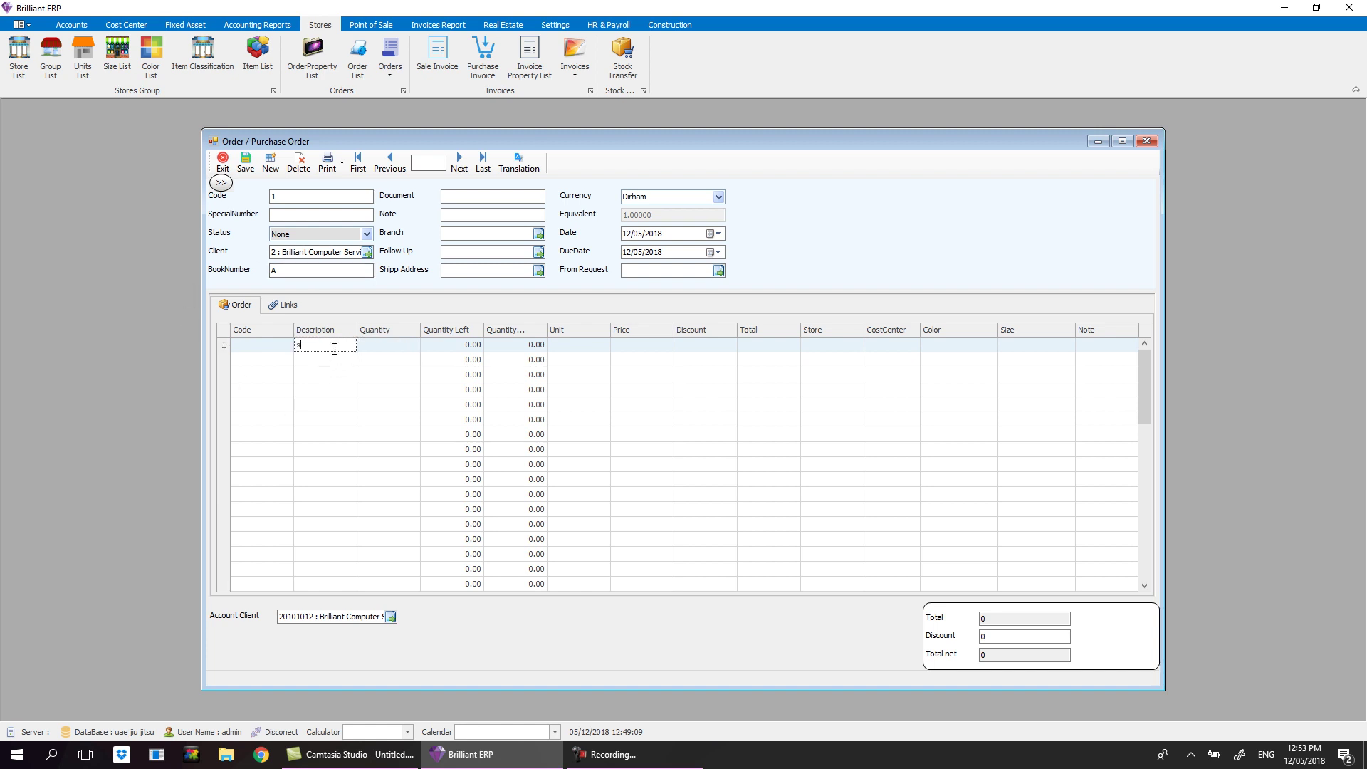
type("stee")
key("Return")
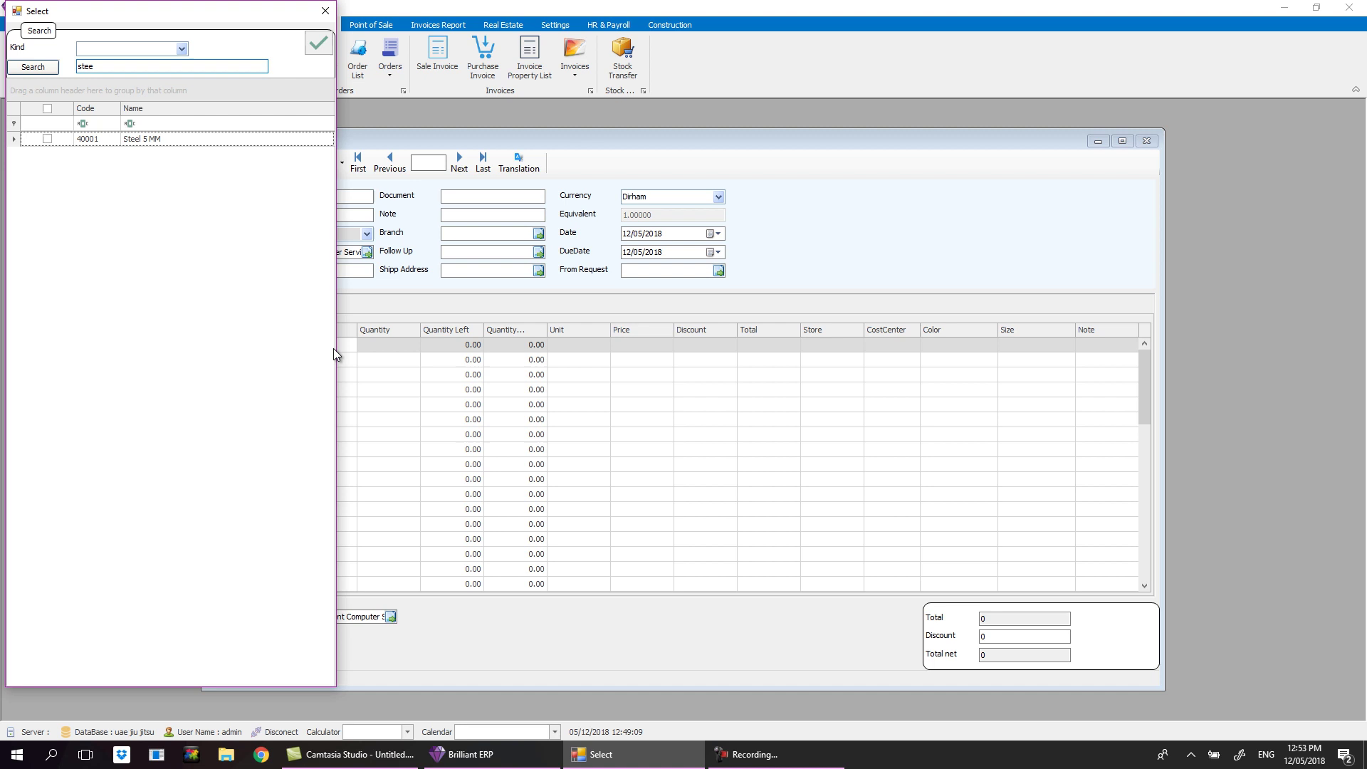
key("Return")
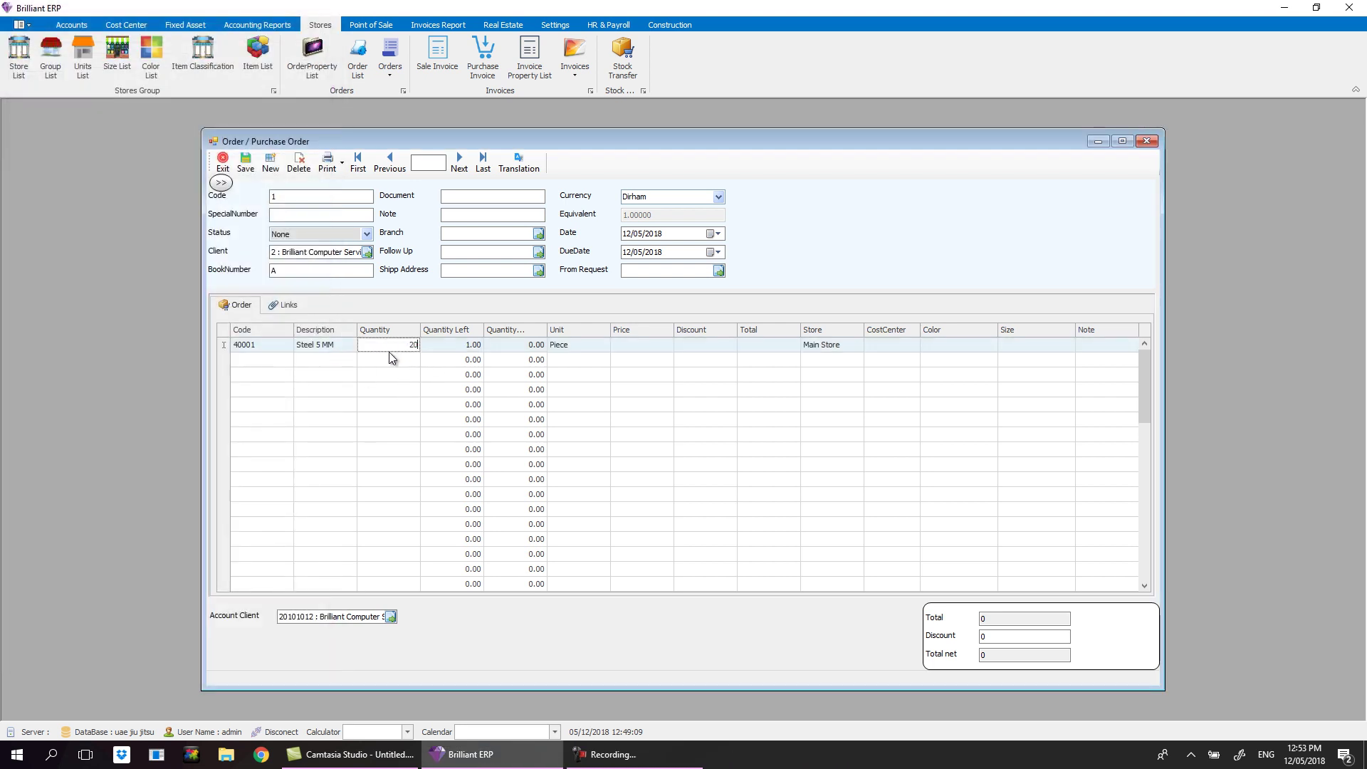
key("Return")
left_click(640, 344)
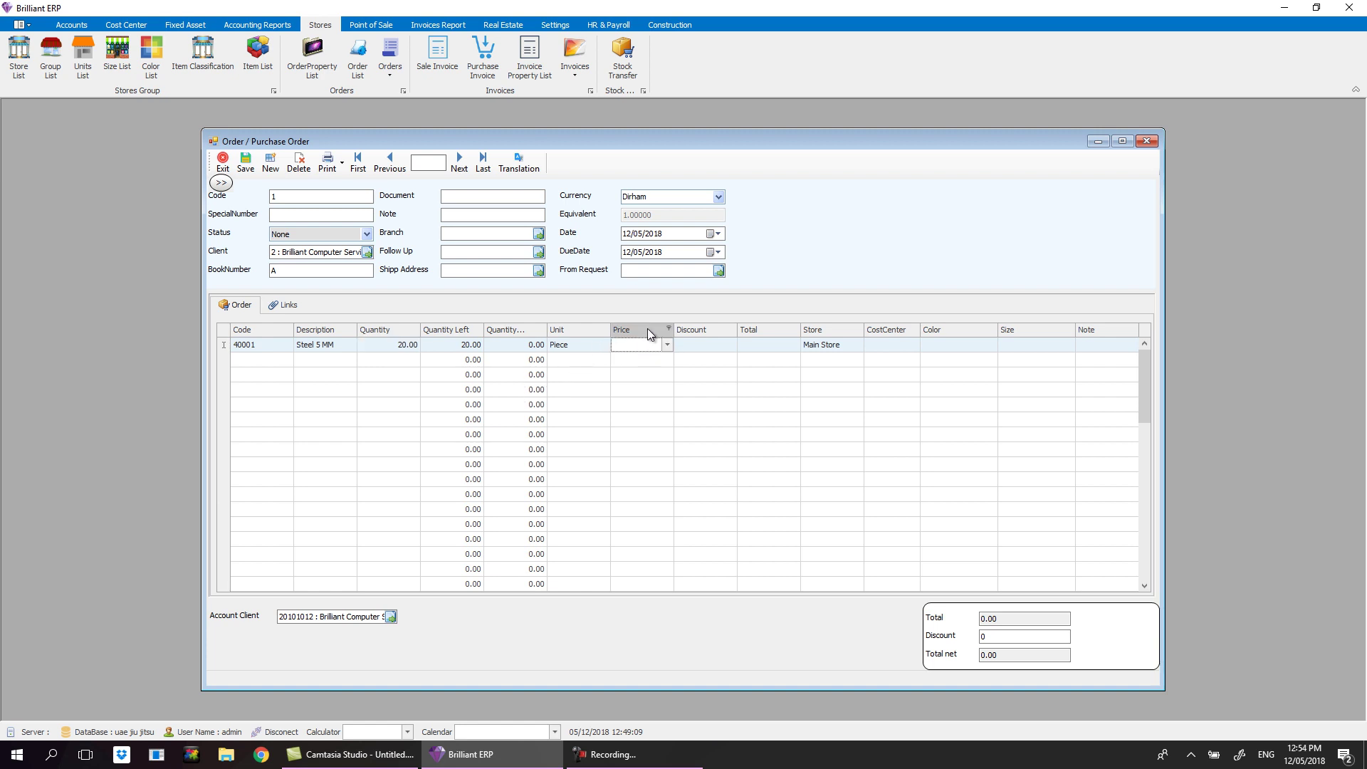
key("Return")
- Widen the order window, remove the Color and Size columns, and widen the Note column
left_click_drag(1161, 437, 1361, 436)
left_click(1284, 345)
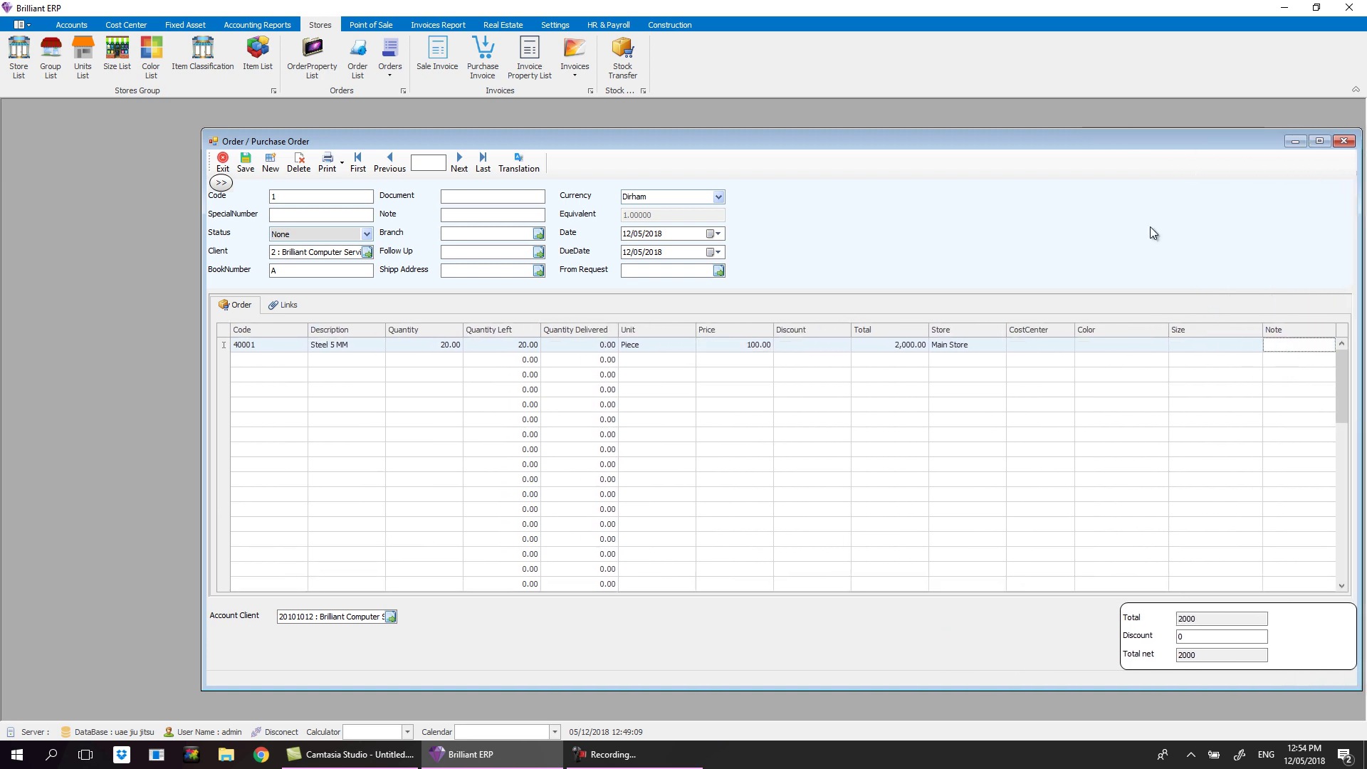
left_click_drag(1097, 147, 896, 148)
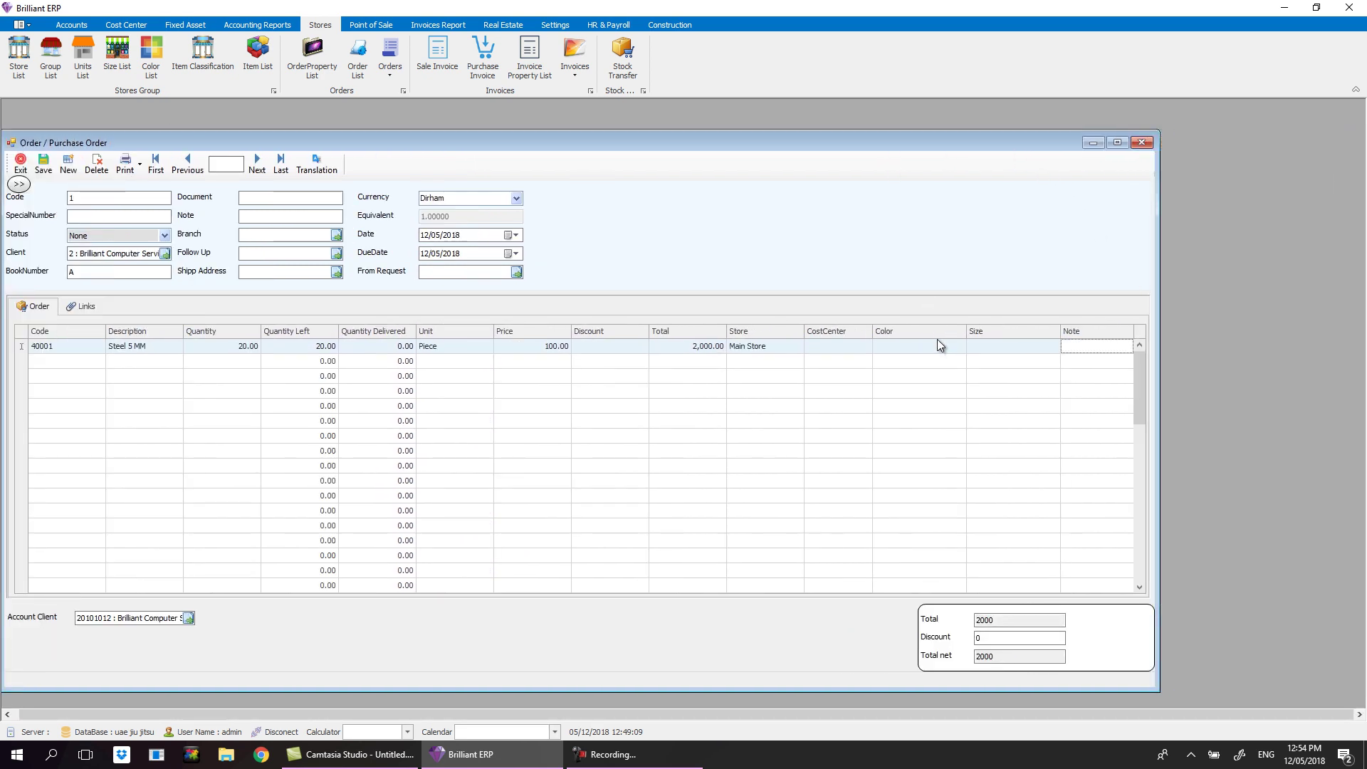
left_click_drag(938, 333, 1140, 217)
left_click_drag(1011, 332, 1196, 232)
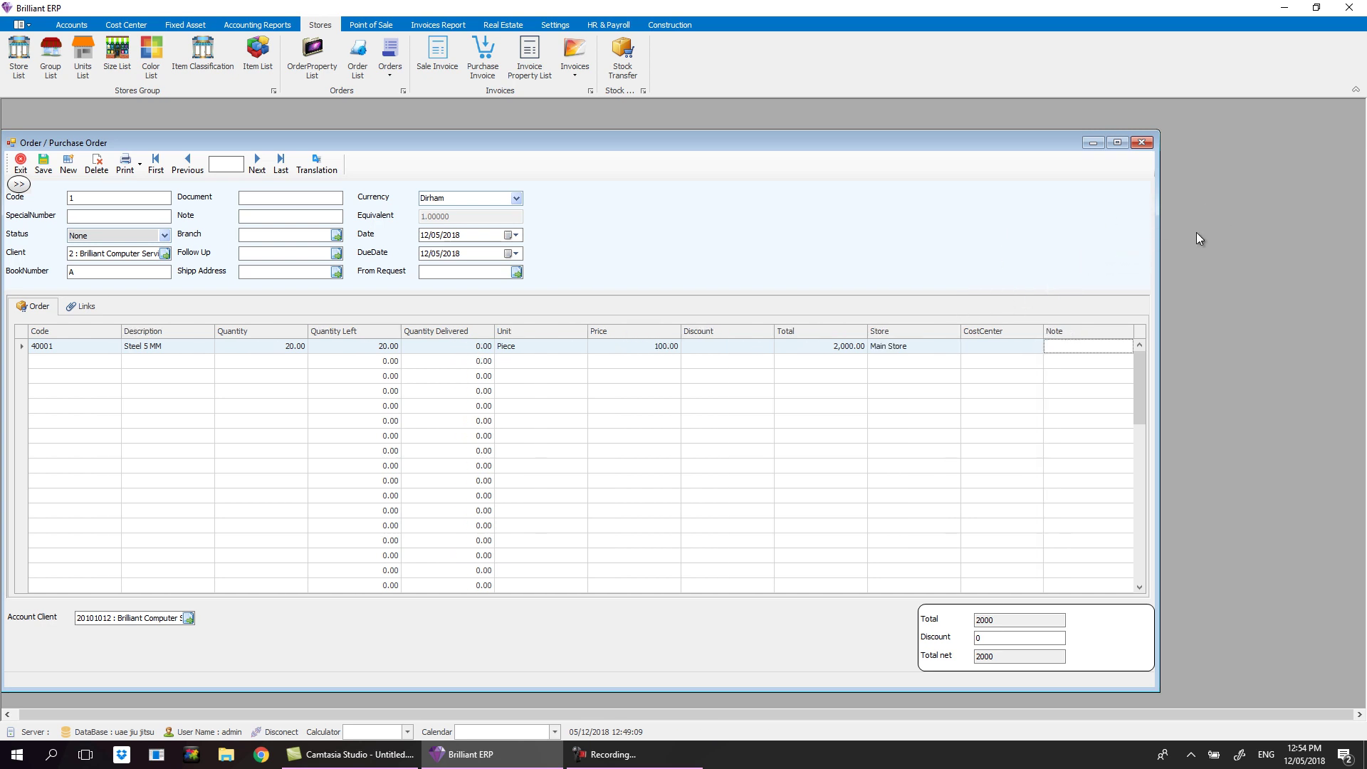
left_click_drag(1045, 332, 995, 332)
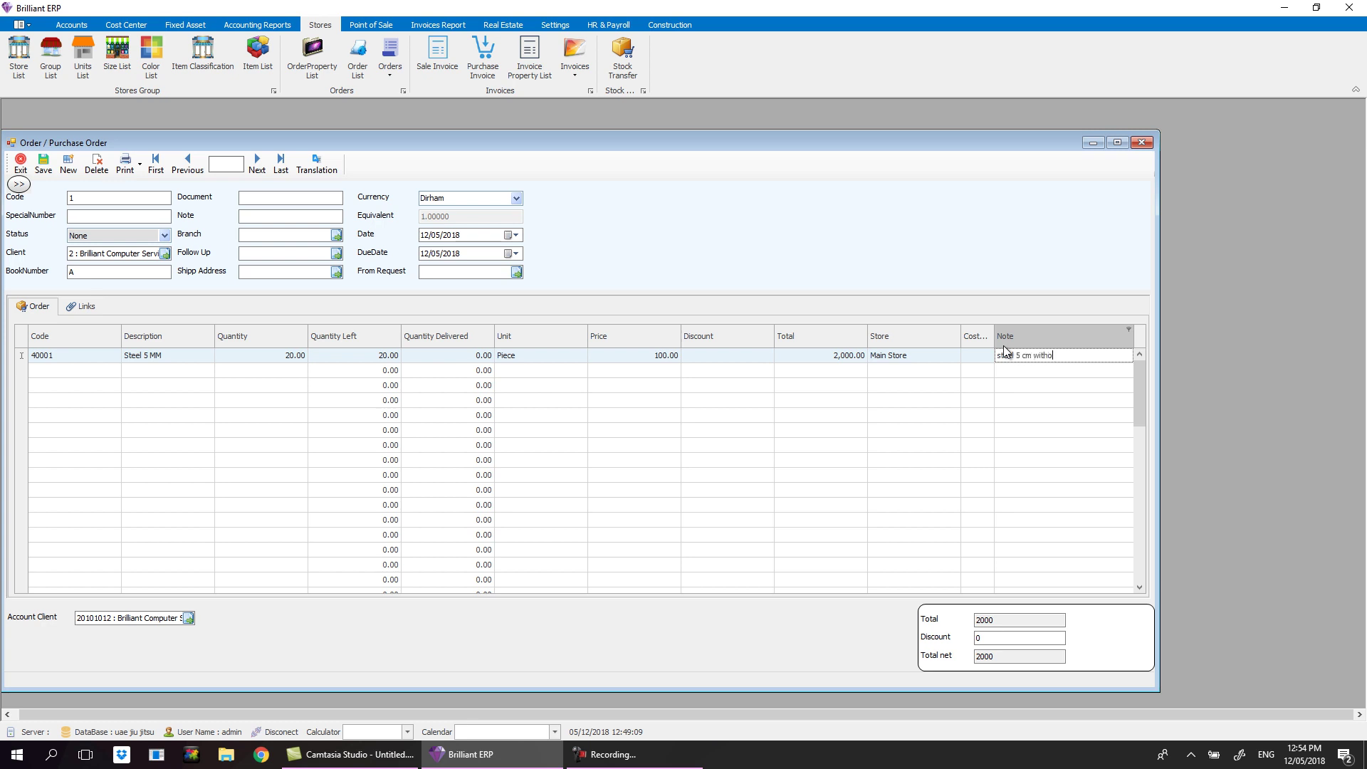
- Give the Steel 5 MM line the note 'steel 5 mm'
left_click(986, 430)
left_click(1066, 355)
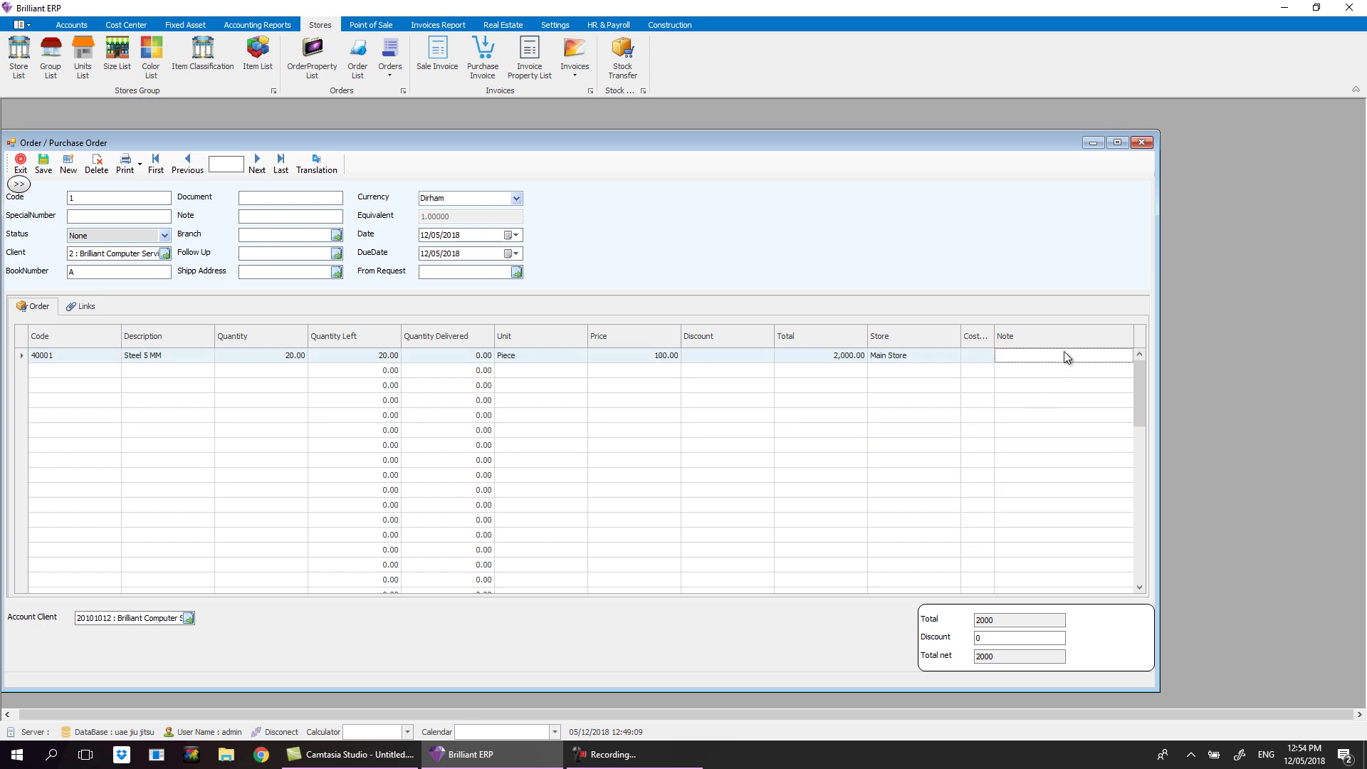
key("Down")
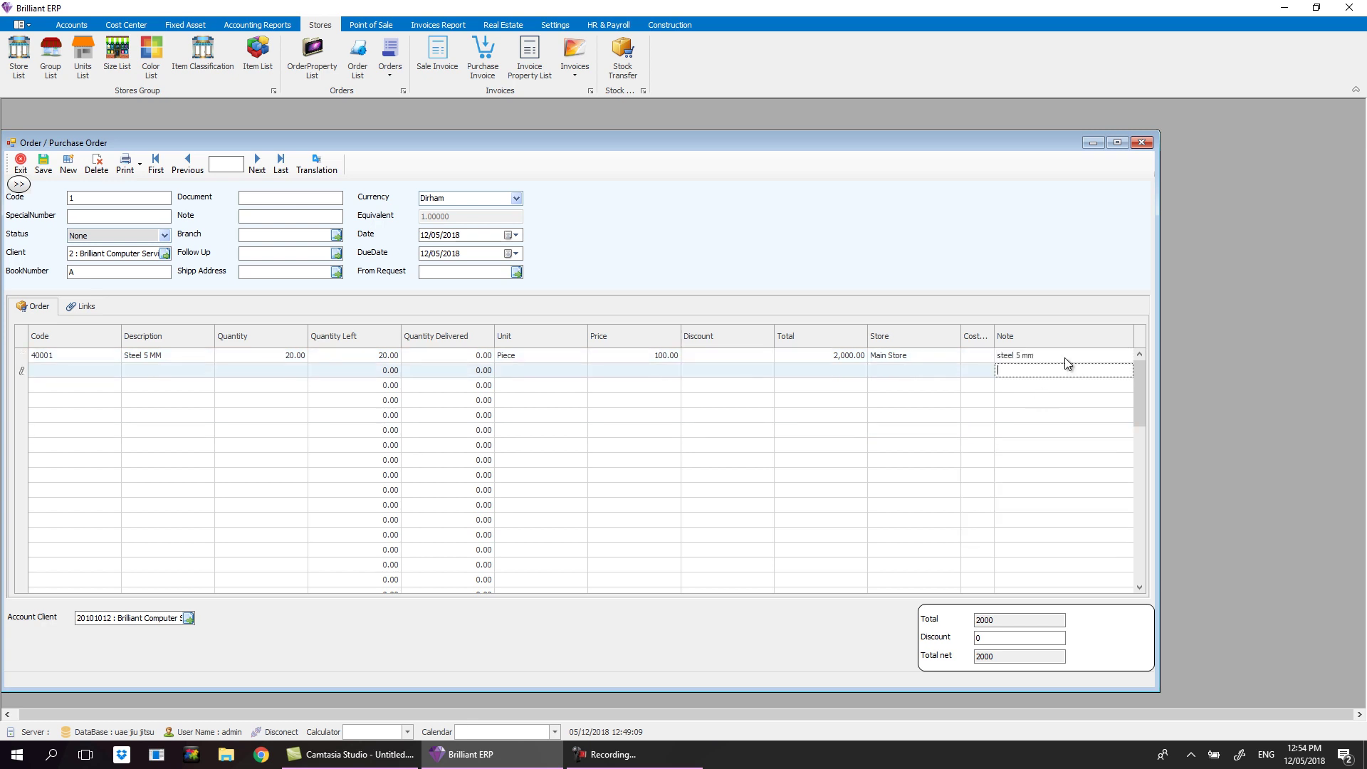
- Save the purchase order, reload order 1, and open then close the Print Design dialog
left_click(41, 166)
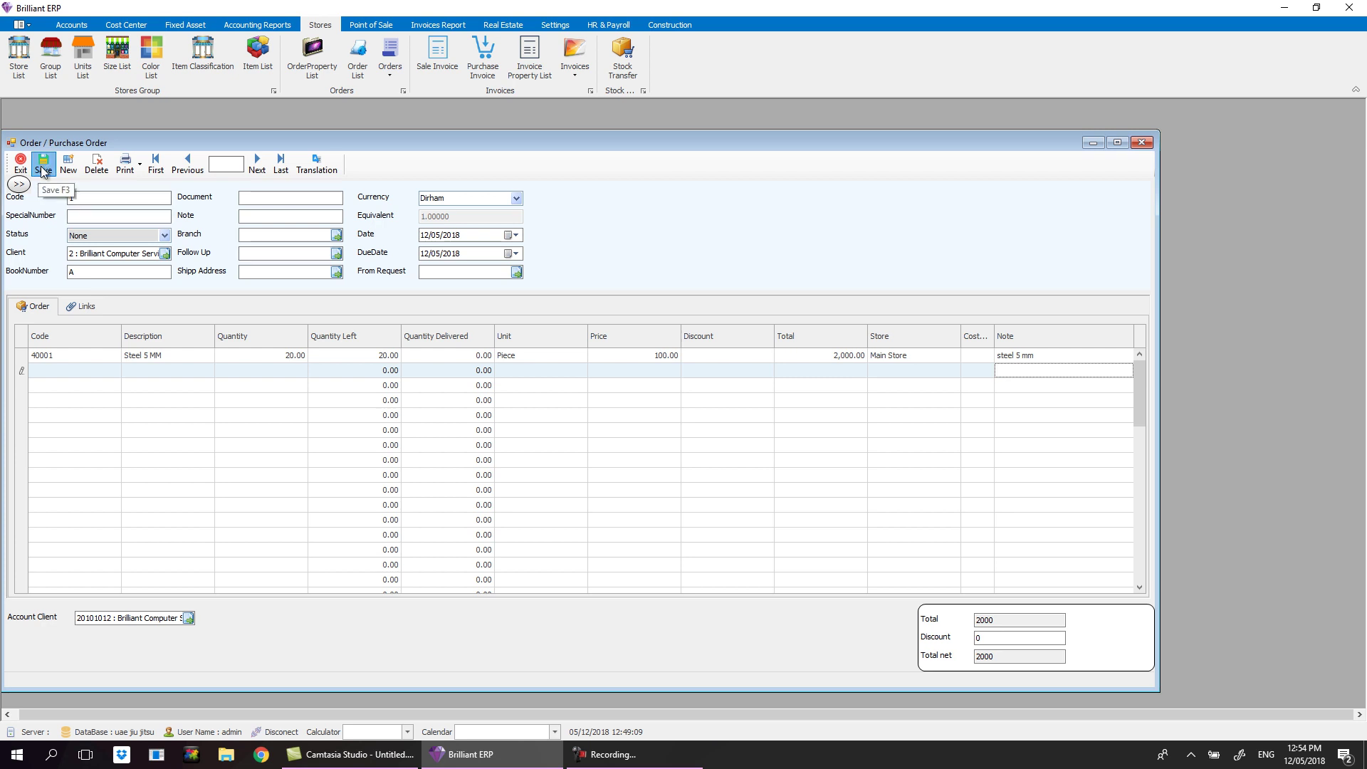
left_click(280, 164)
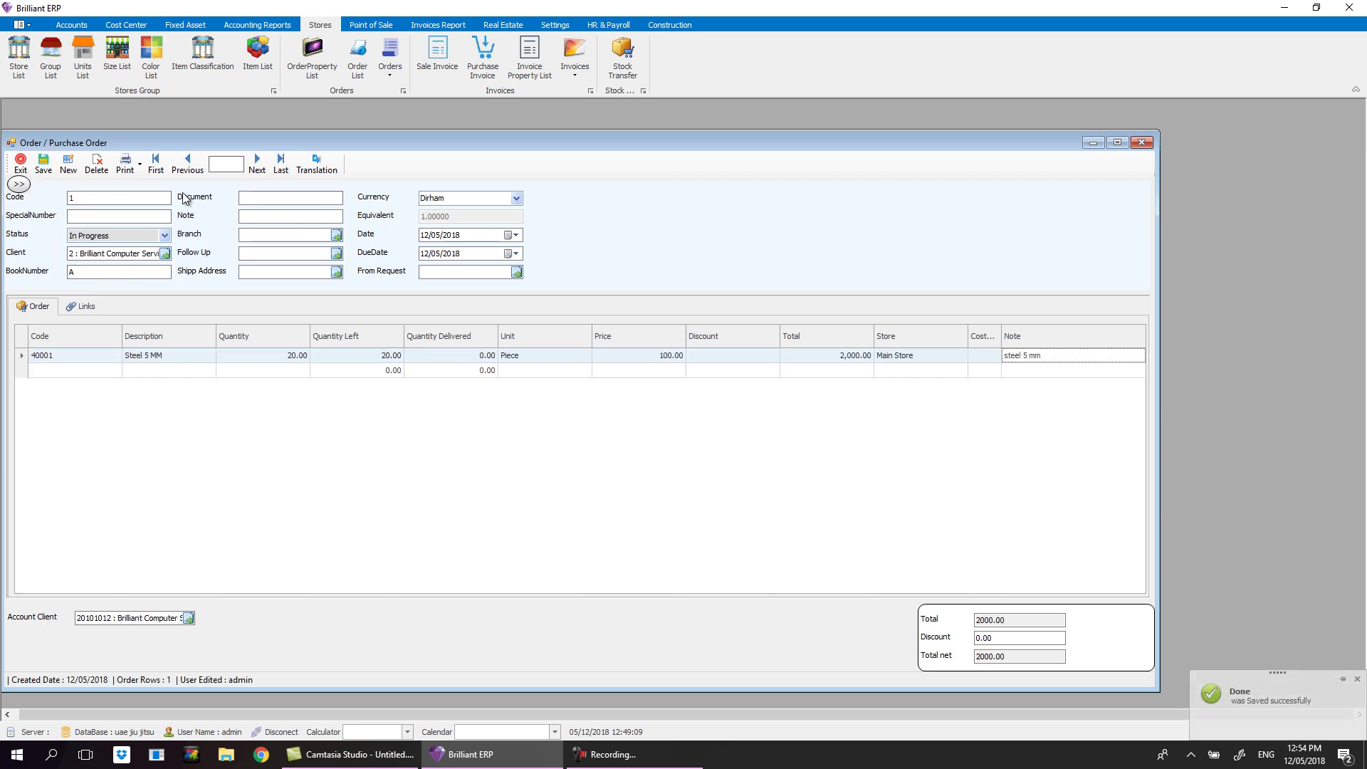
left_click(123, 170)
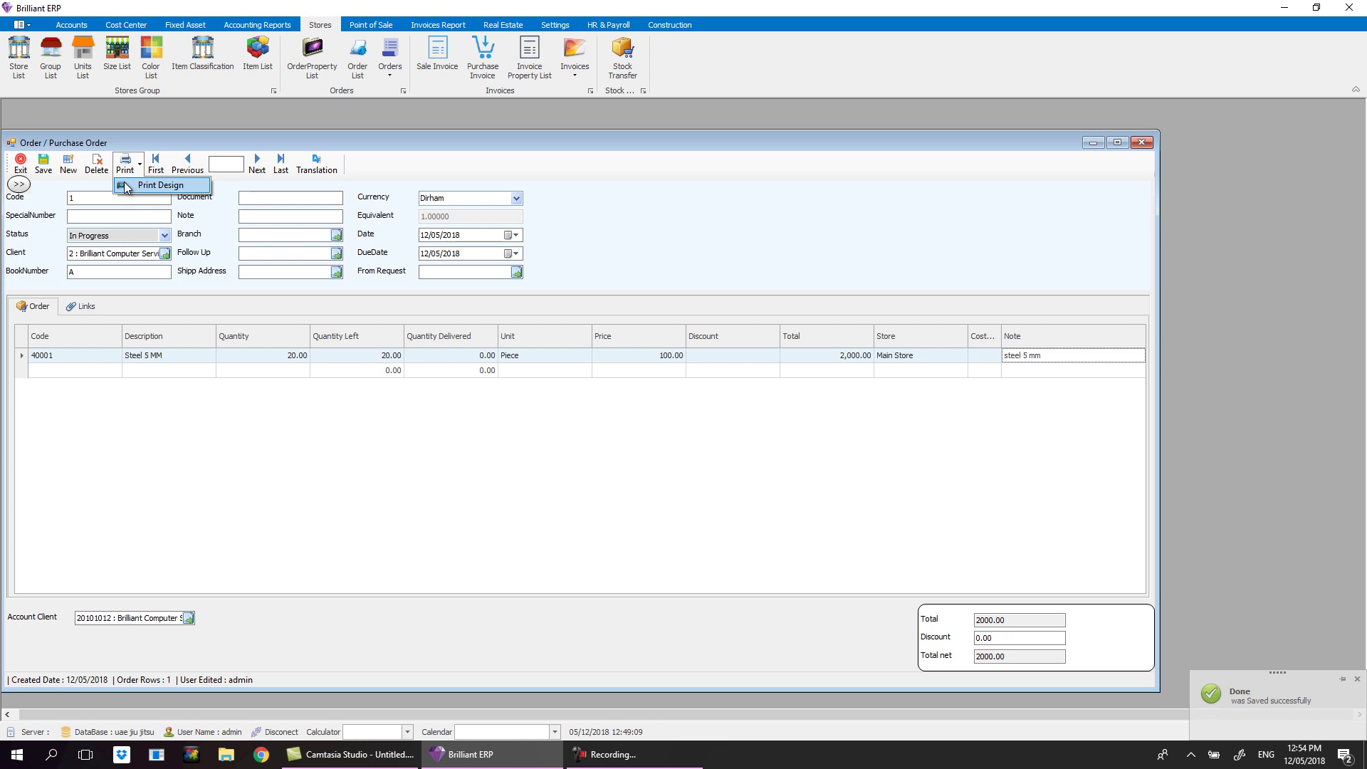
left_click(125, 186)
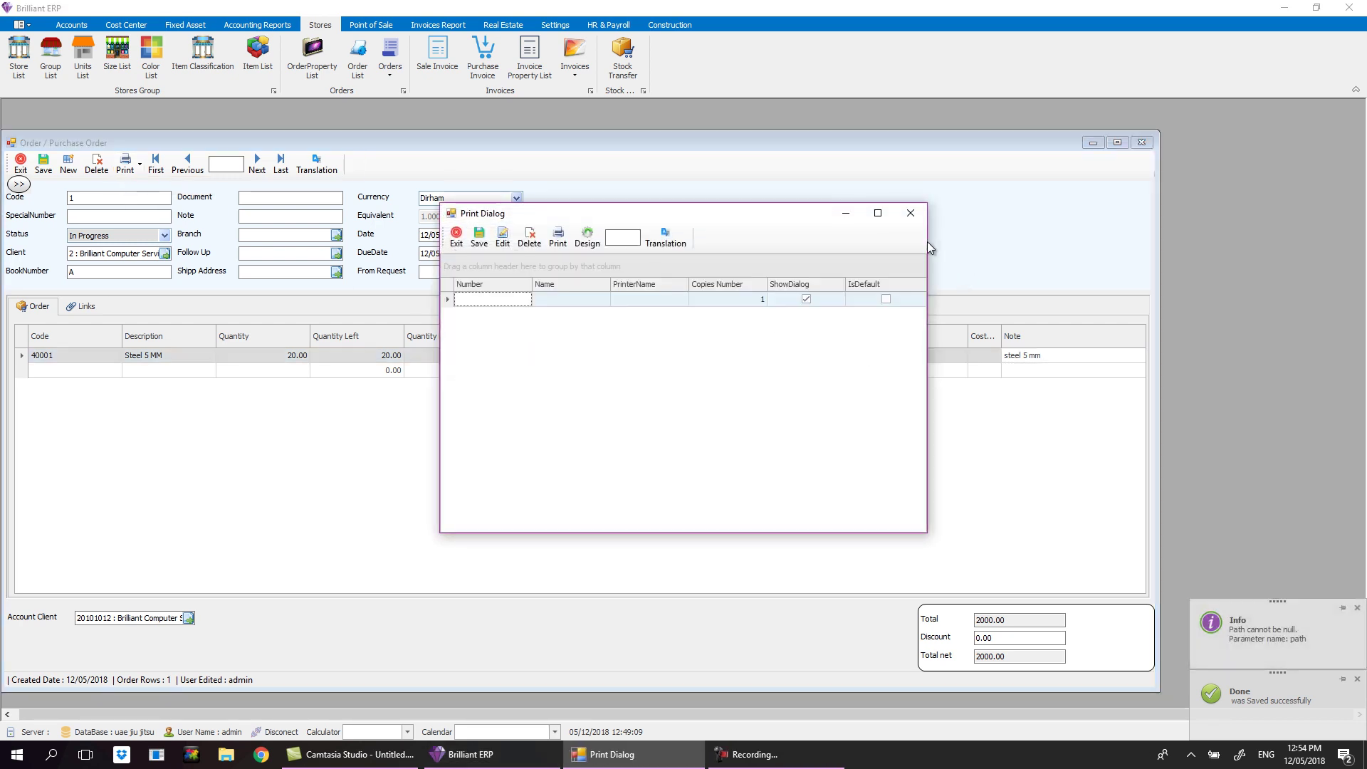
left_click(910, 215)
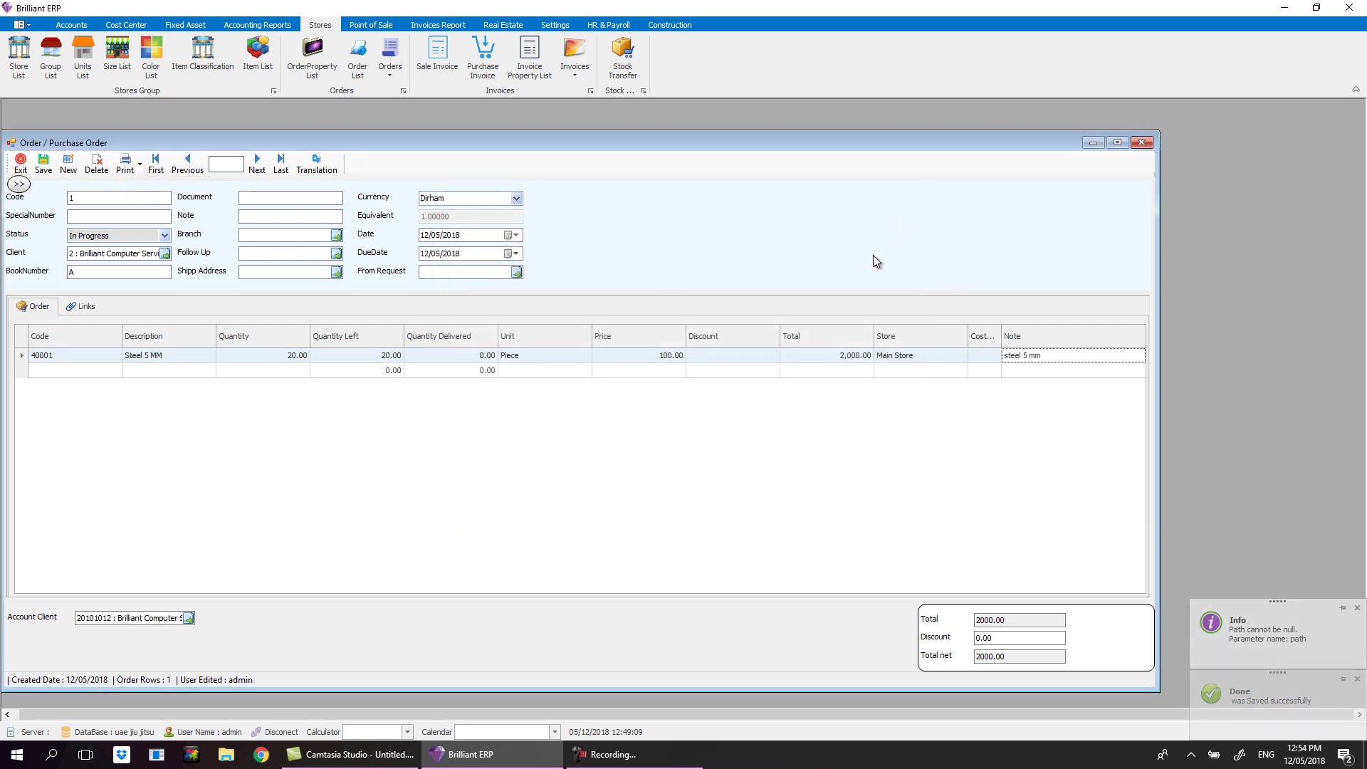
- Add a second Steel 5 MM line with the note 'ssdfsdf', then exit the purchase order form
left_click(178, 376)
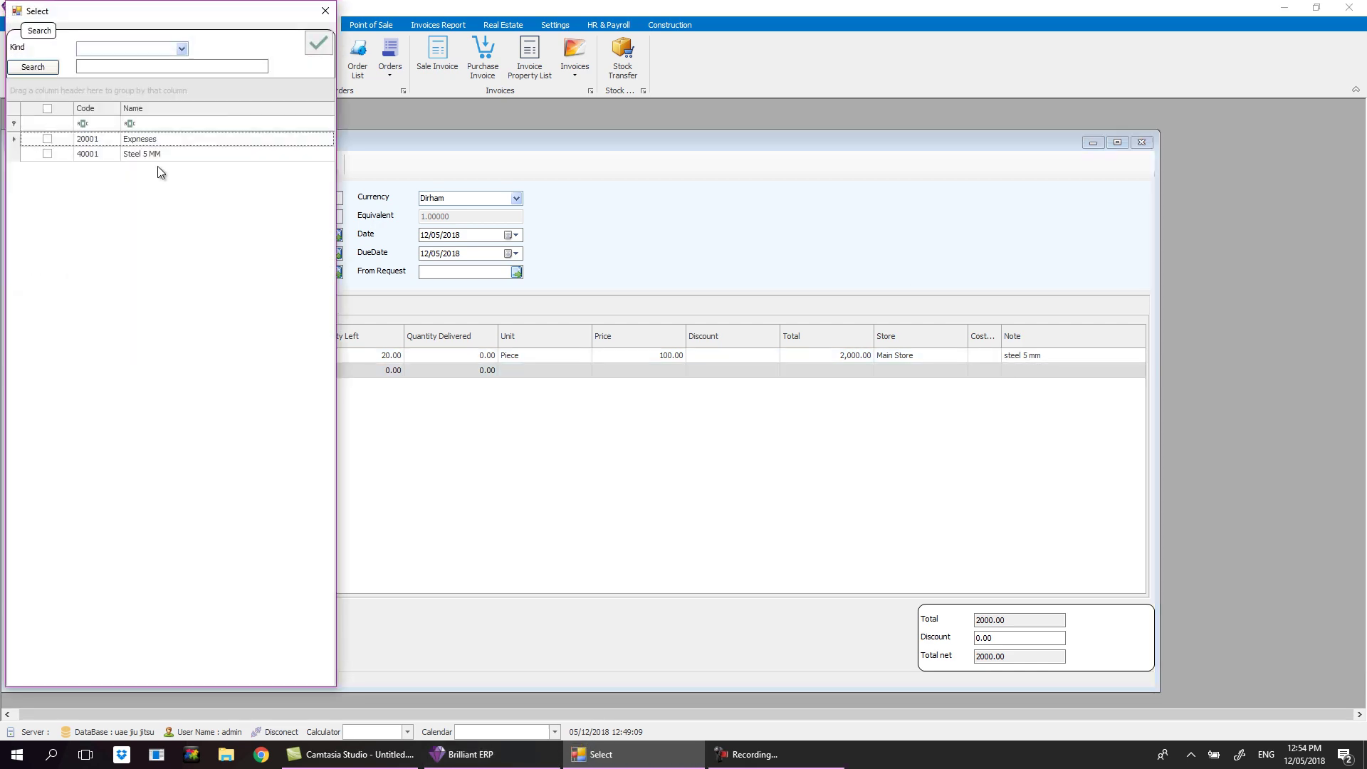
double_click(159, 154)
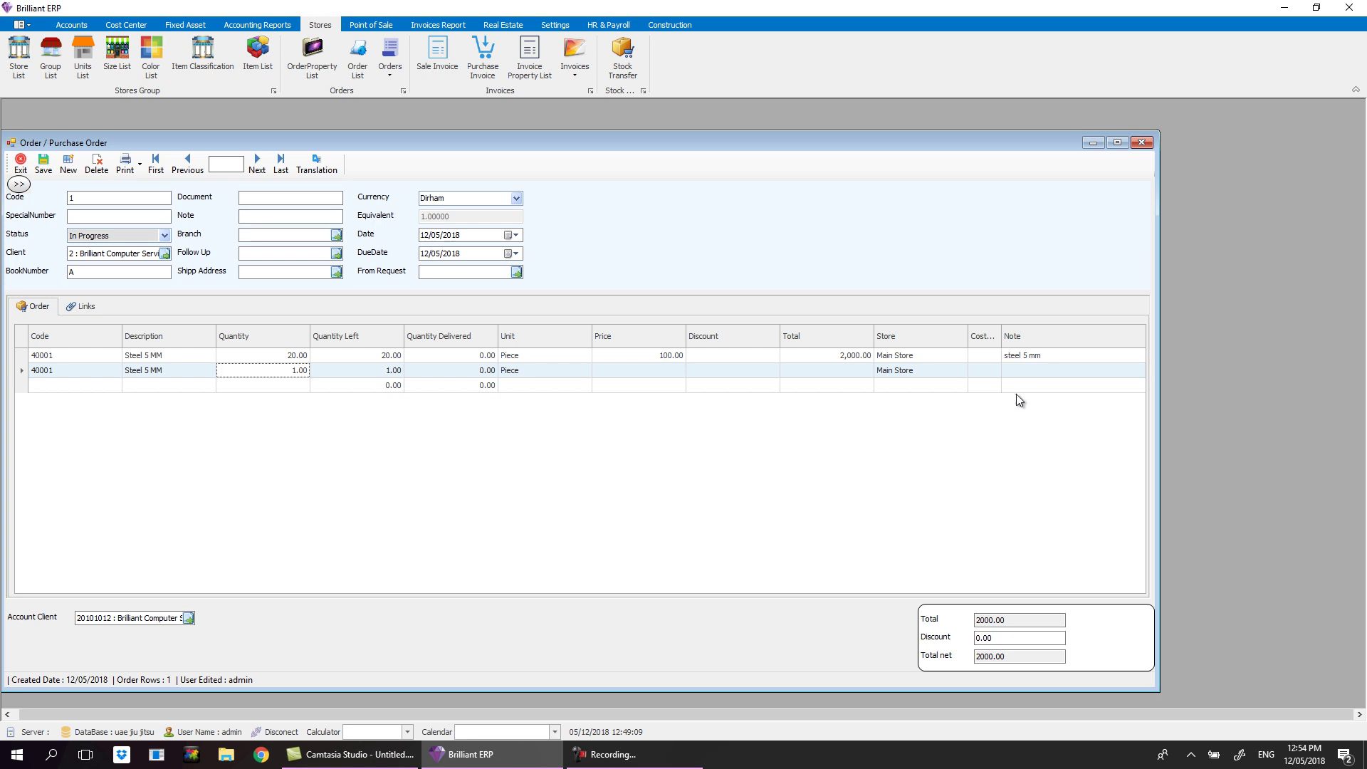
left_click(1028, 374)
type("ssdf")
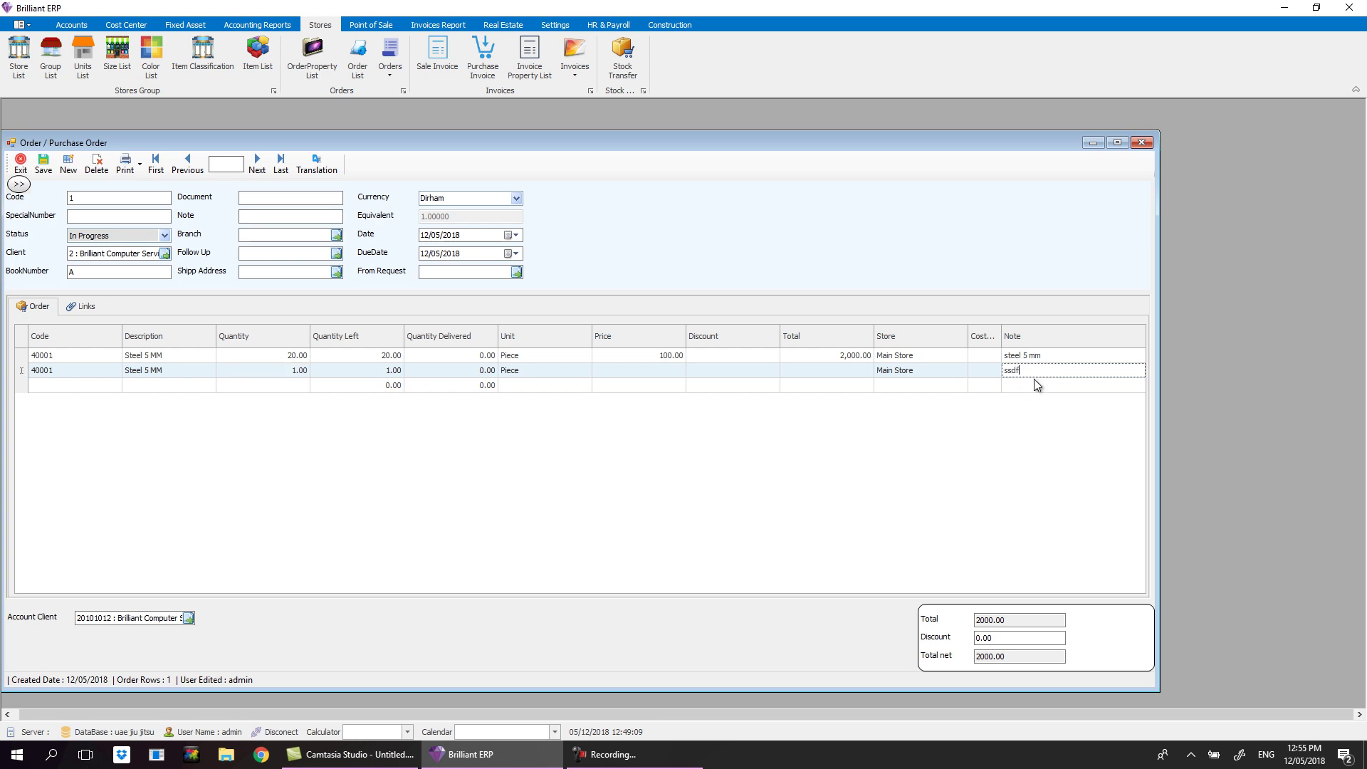
type("sdf")
left_click(1023, 386)
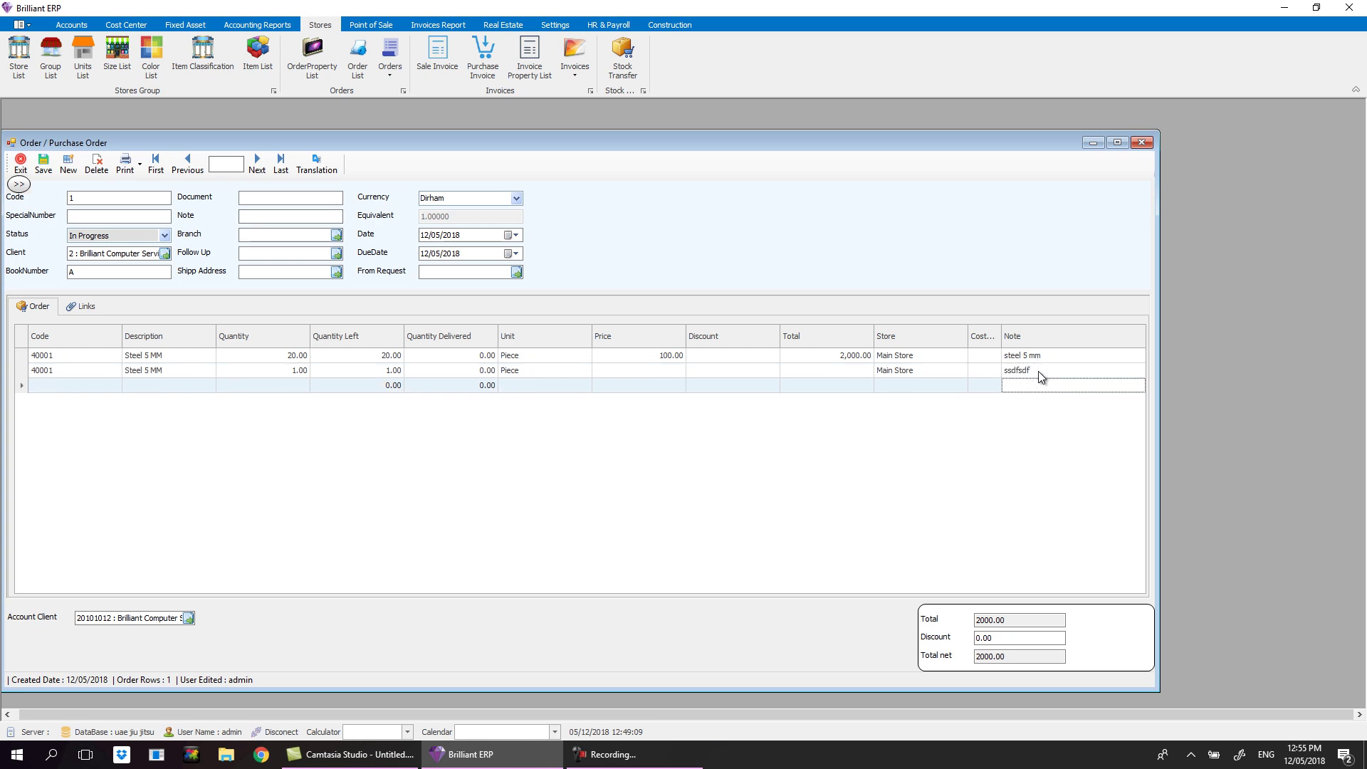
left_click(20, 163)
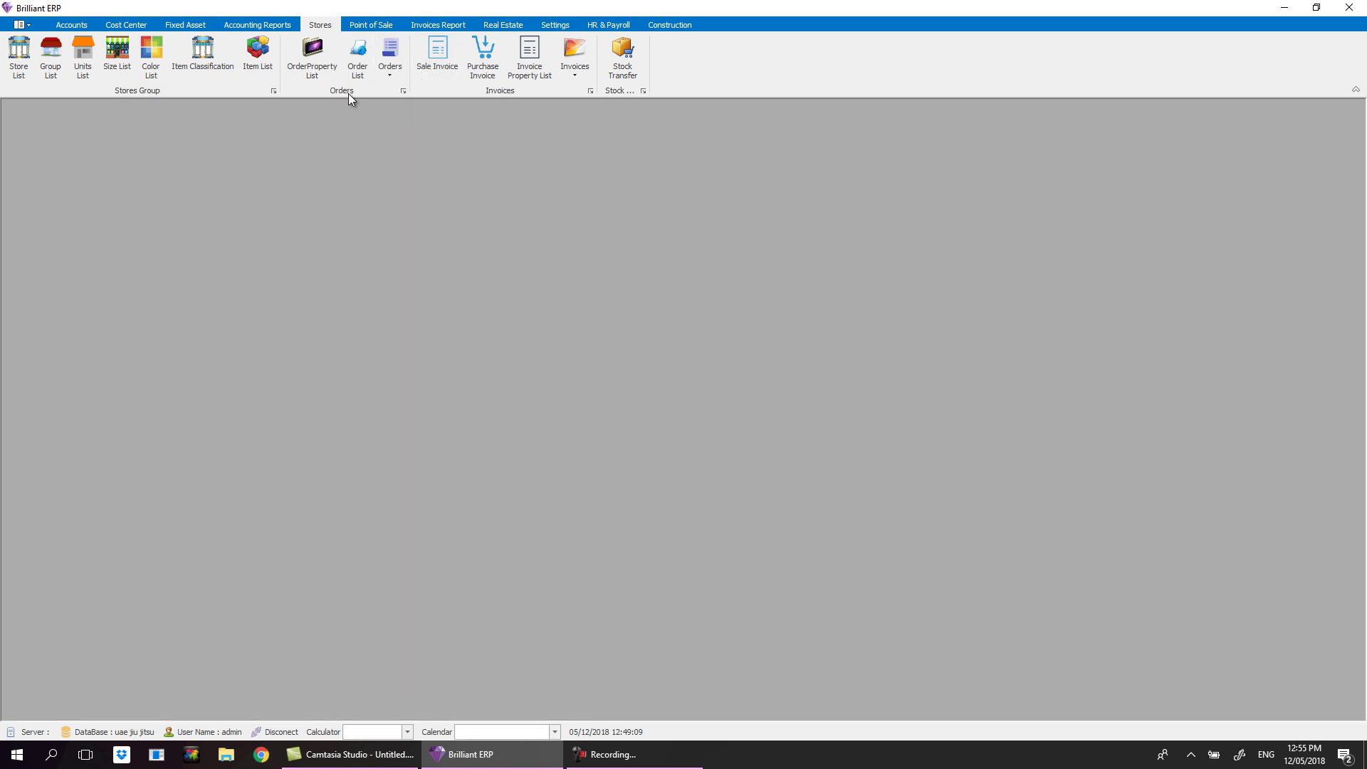
- Open the Order List and refresh it filtered to Accepted status
left_click(357, 71)
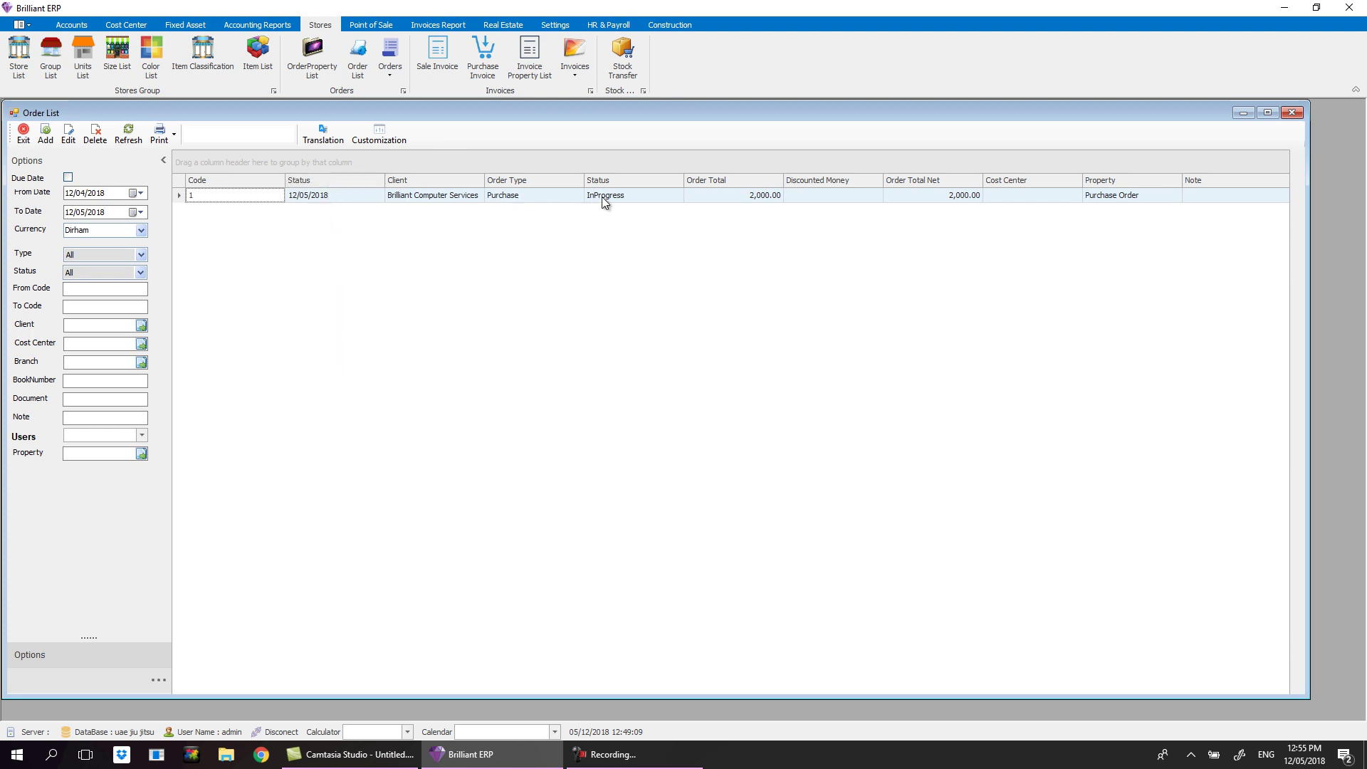
left_click(146, 272)
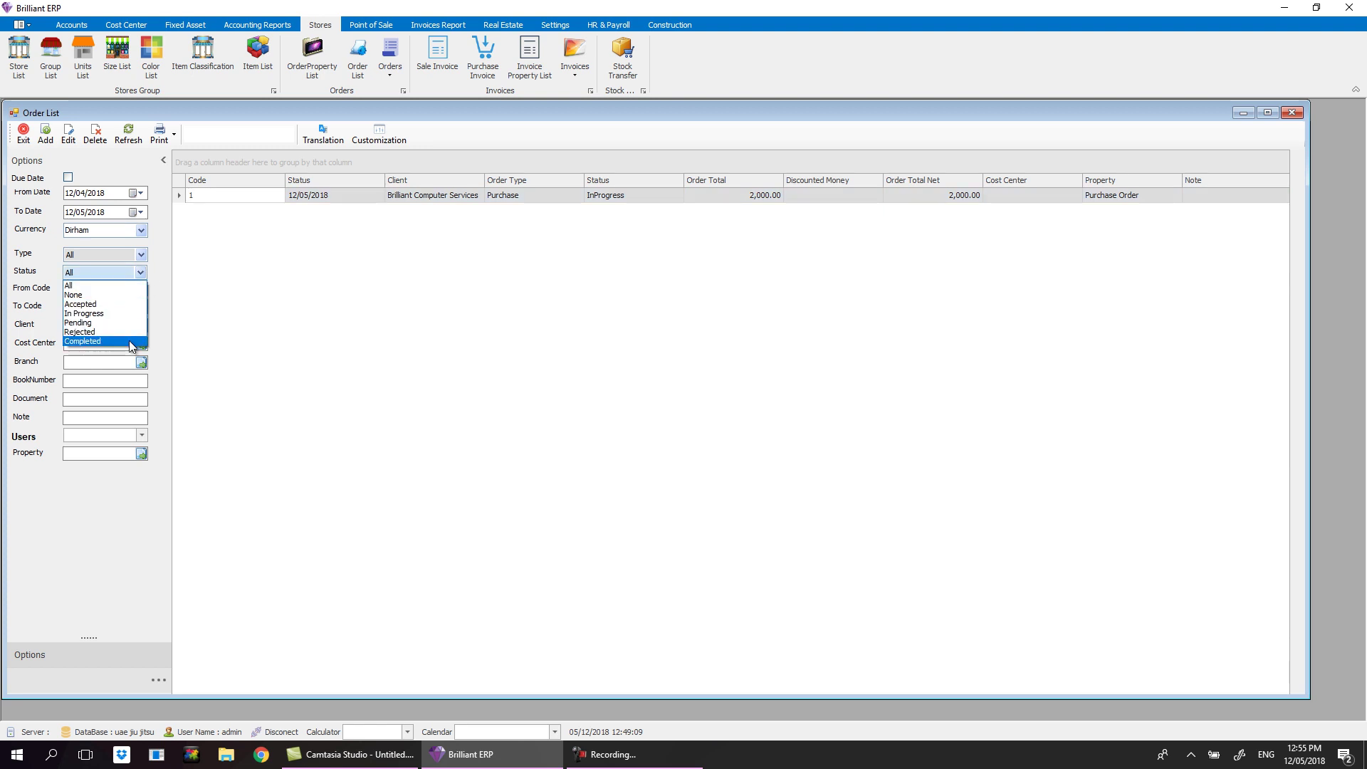
left_click(122, 305)
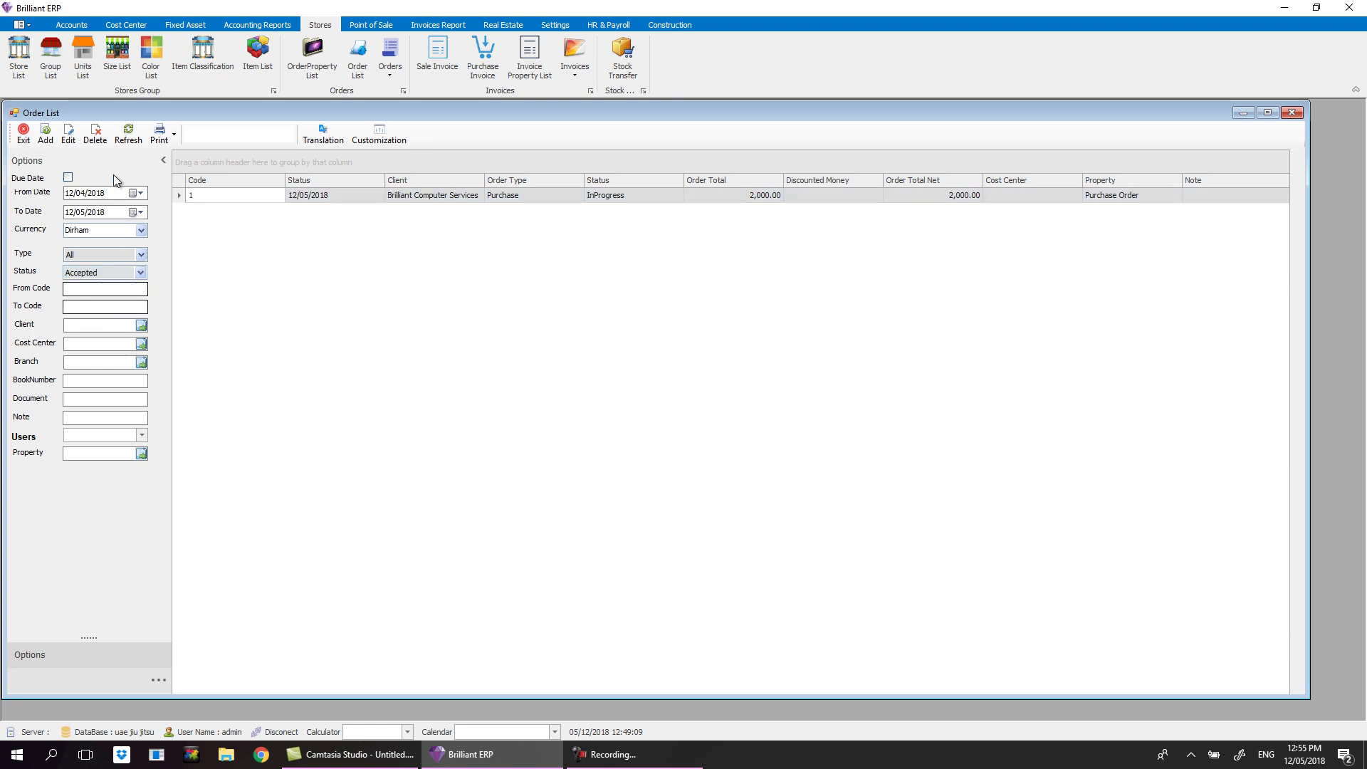
left_click(129, 135)
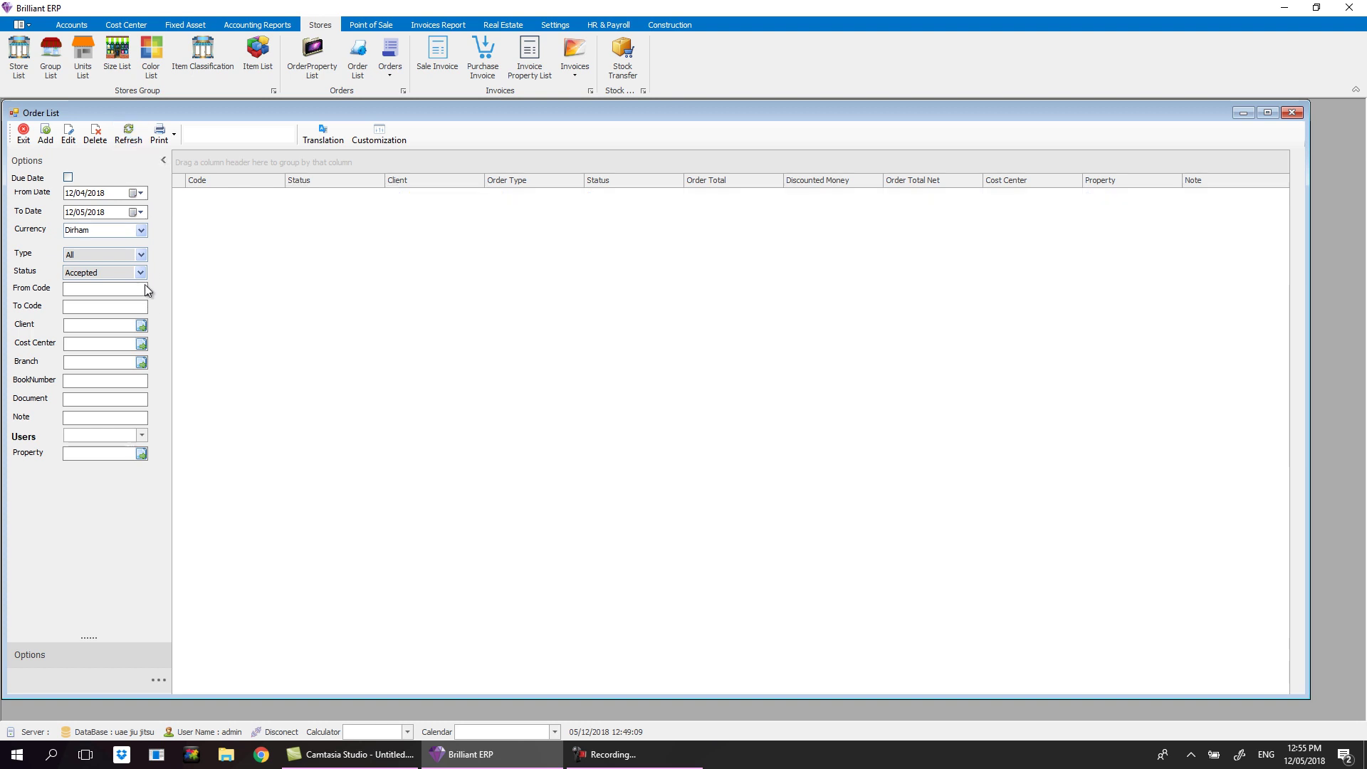
- Set the status filter back to All and refresh to show every order
left_click(140, 278)
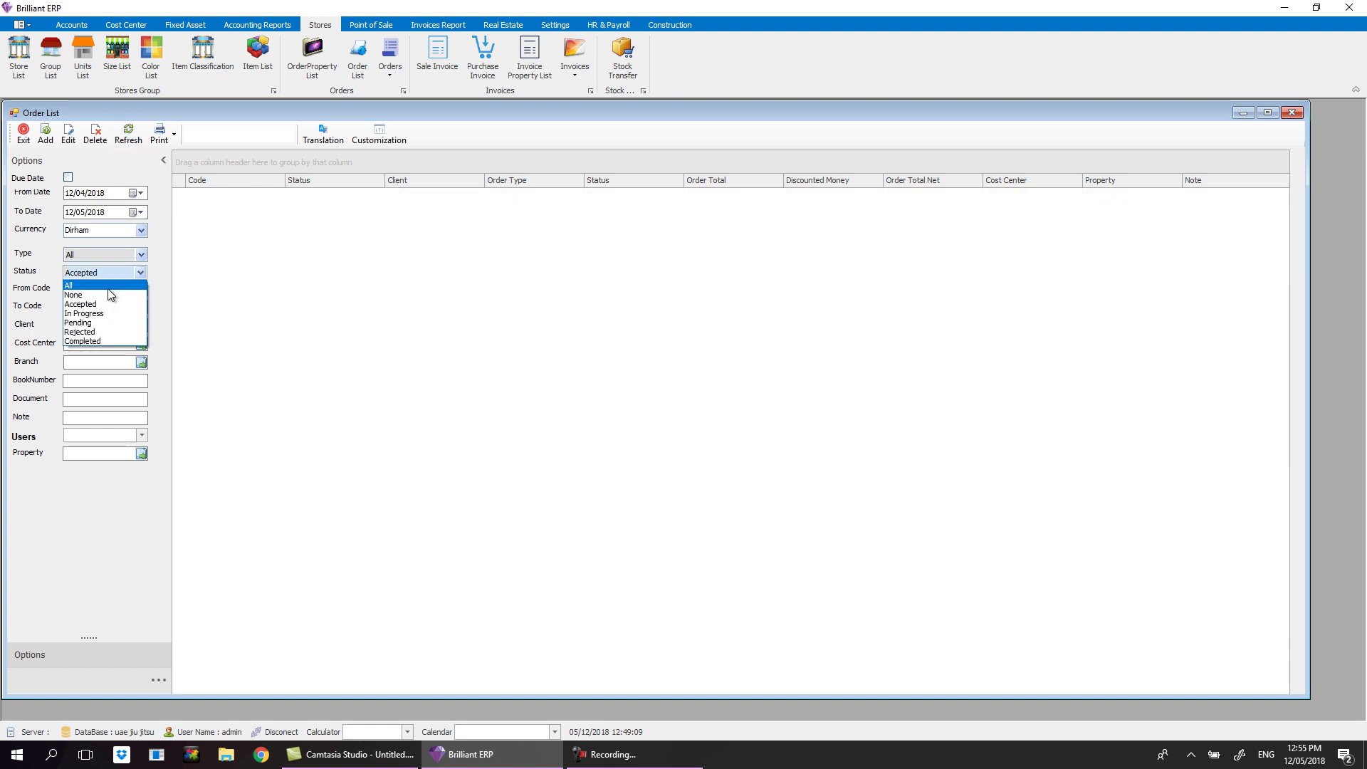
left_click(108, 289)
left_click(128, 135)
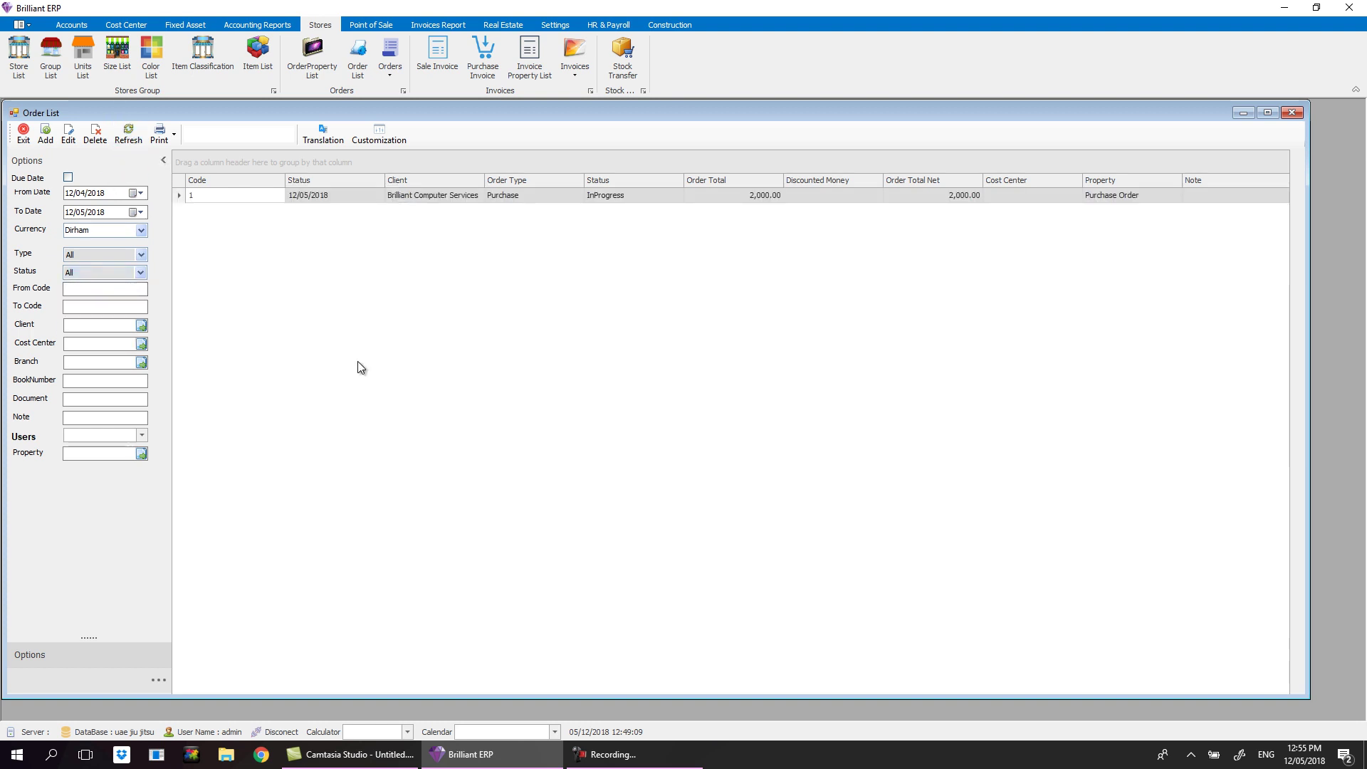